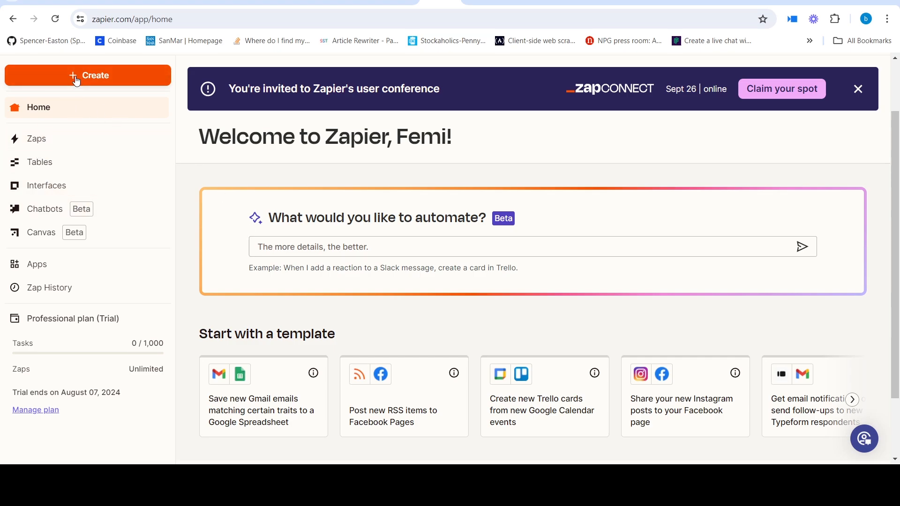
- Create a new Zap and choose YouTube as the app for its trigger
click(91, 82)
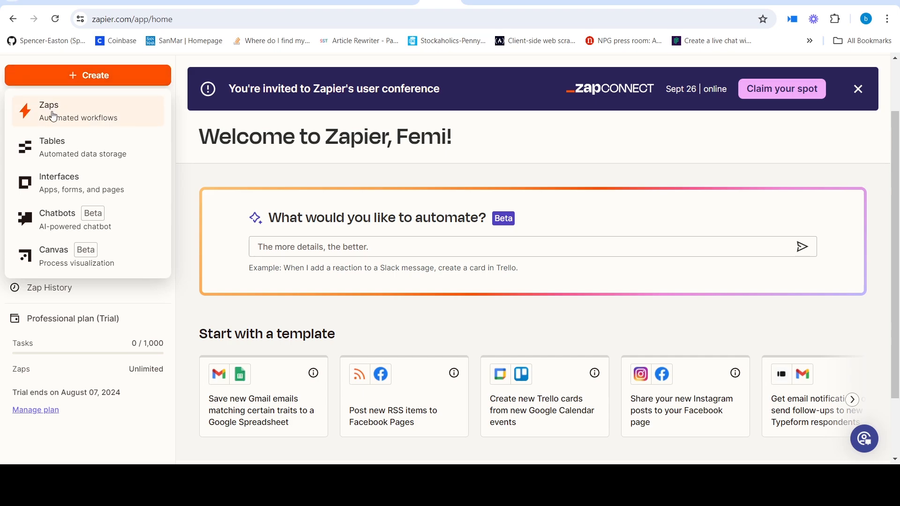
click(69, 116)
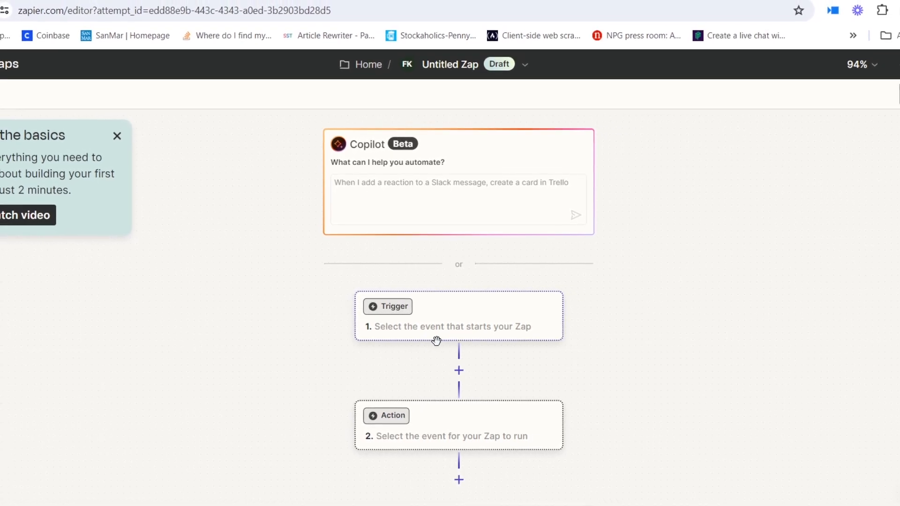
drag(516, 371, 502, 307)
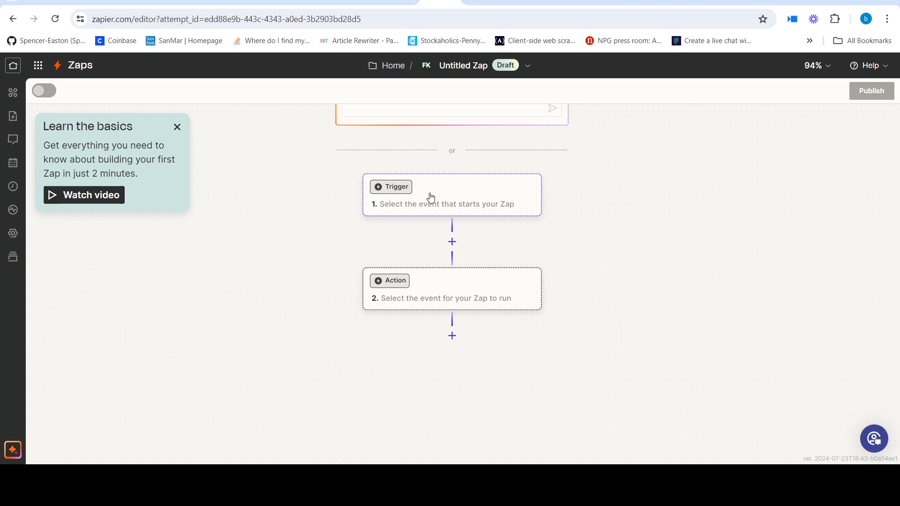
drag(431, 197, 428, 201)
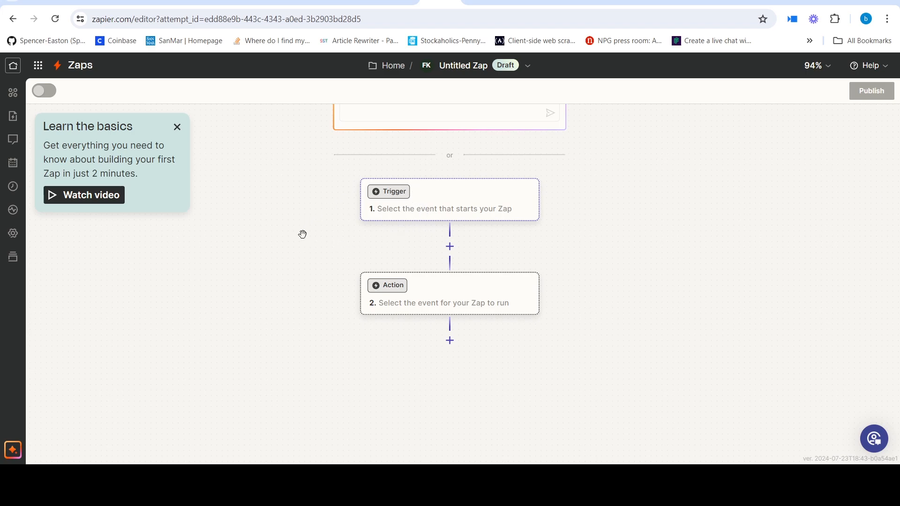
click(428, 199)
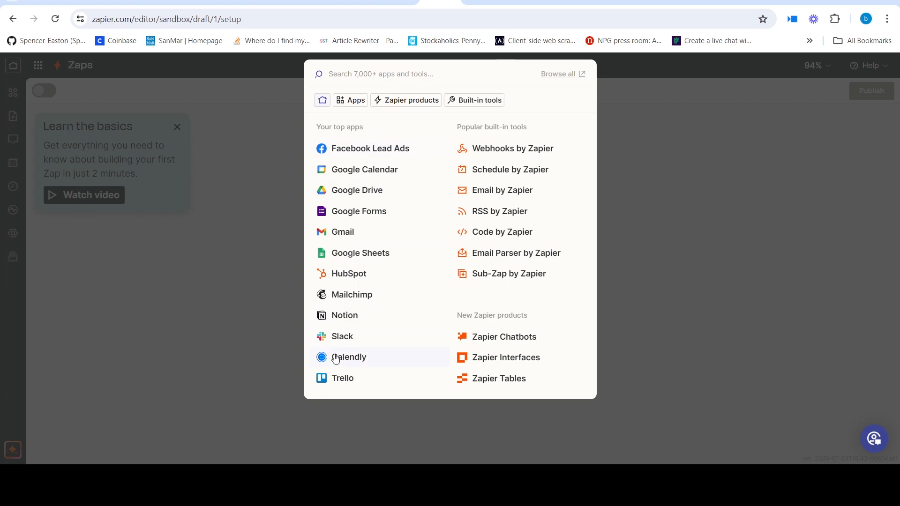
click(386, 70)
text(Yout)
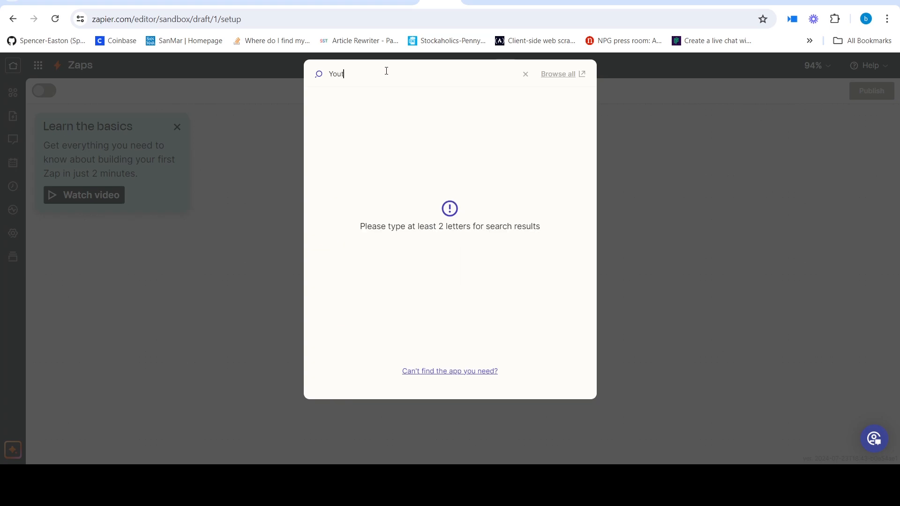
text(ube)
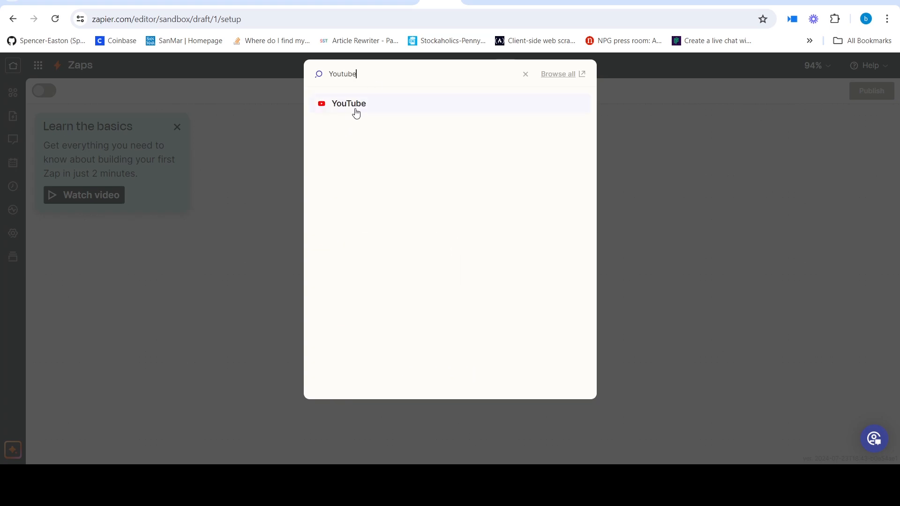
click(356, 103)
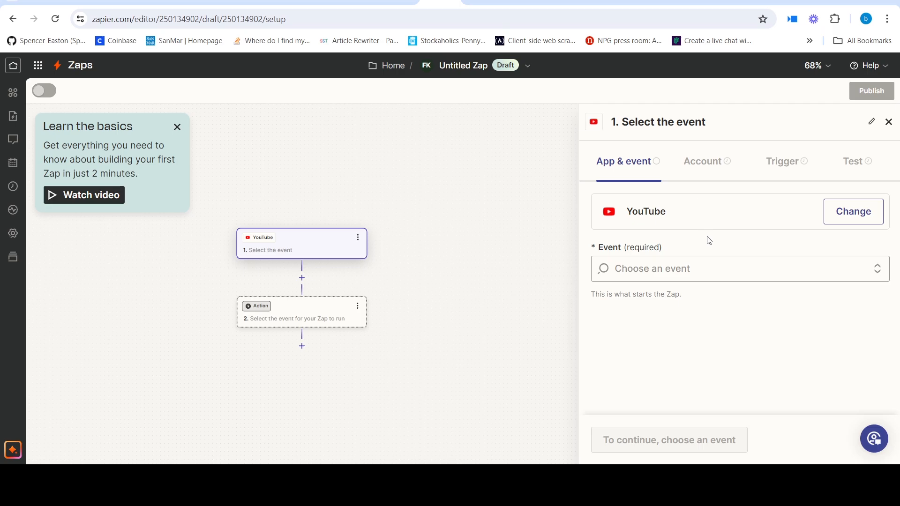
- Set the YouTube trigger event to New Video in Channel and continue to the account setup
click(716, 274)
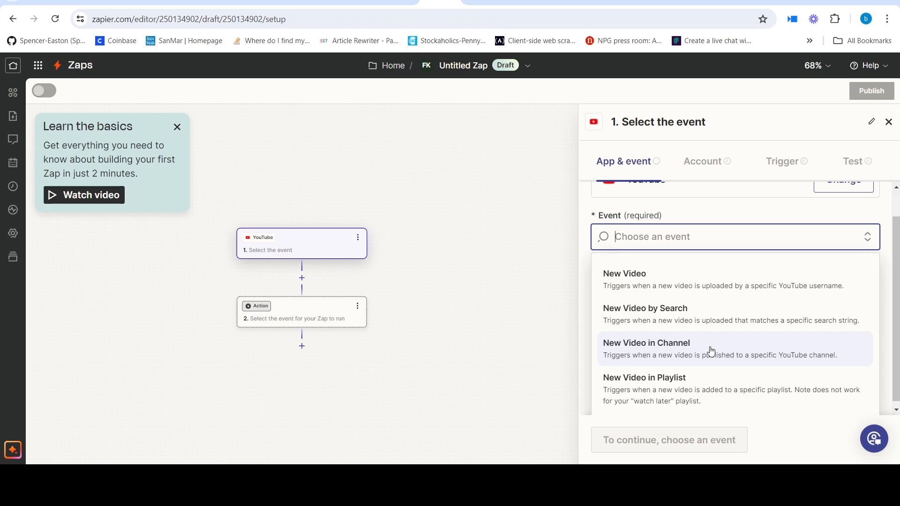
click(695, 349)
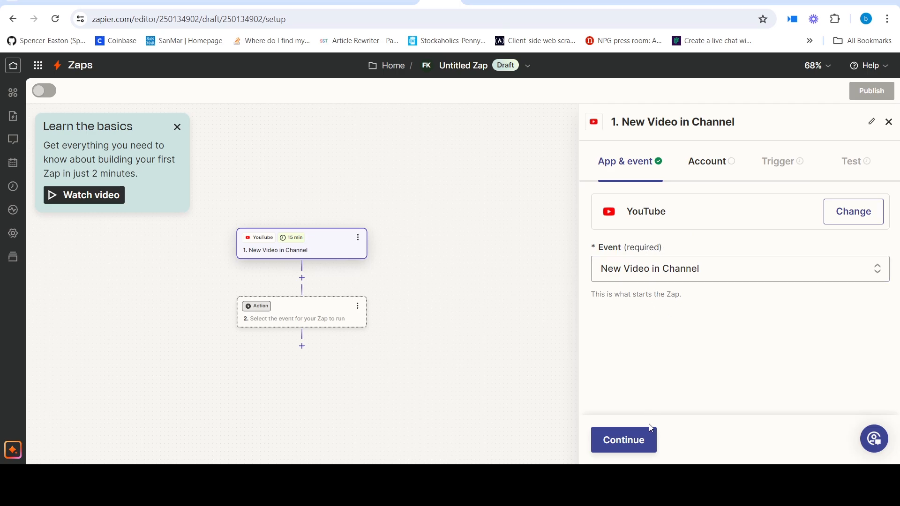
click(646, 438)
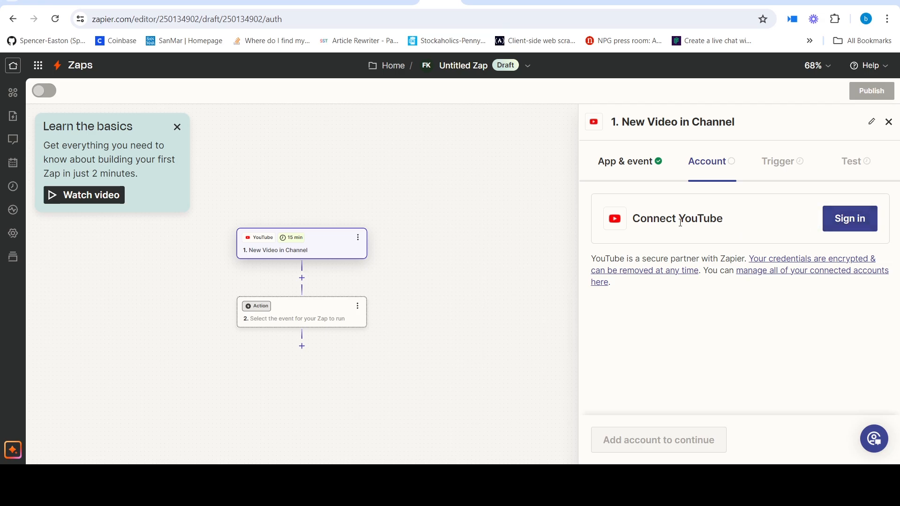
- Connect a YouTube account to the trigger and continue to the trigger settings
drag(634, 224, 734, 223)
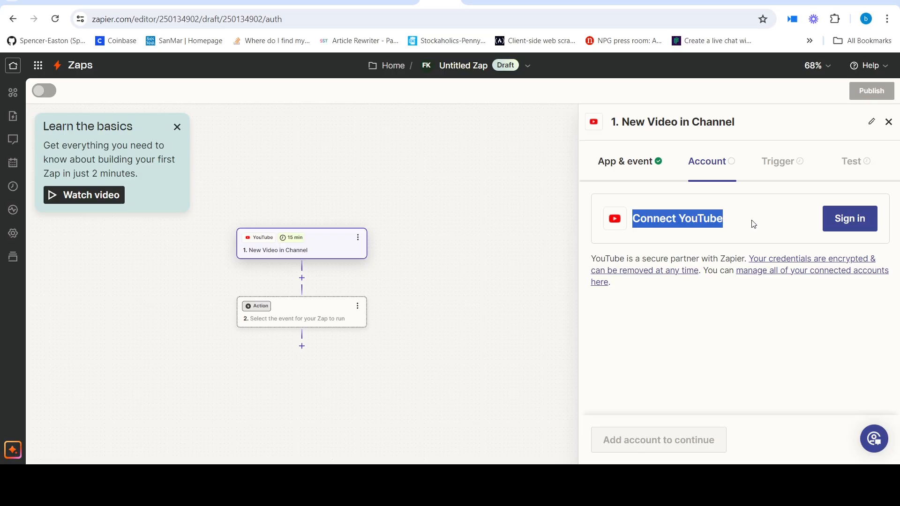
click(846, 223)
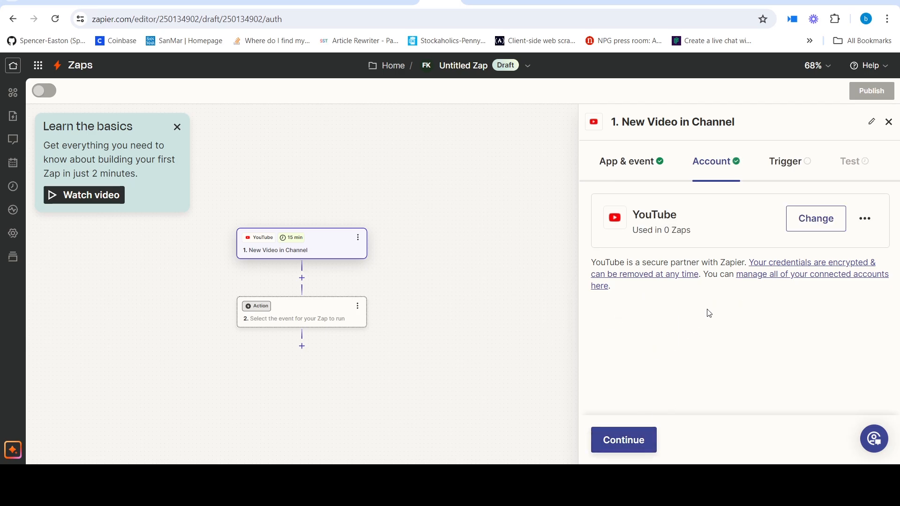
click(625, 442)
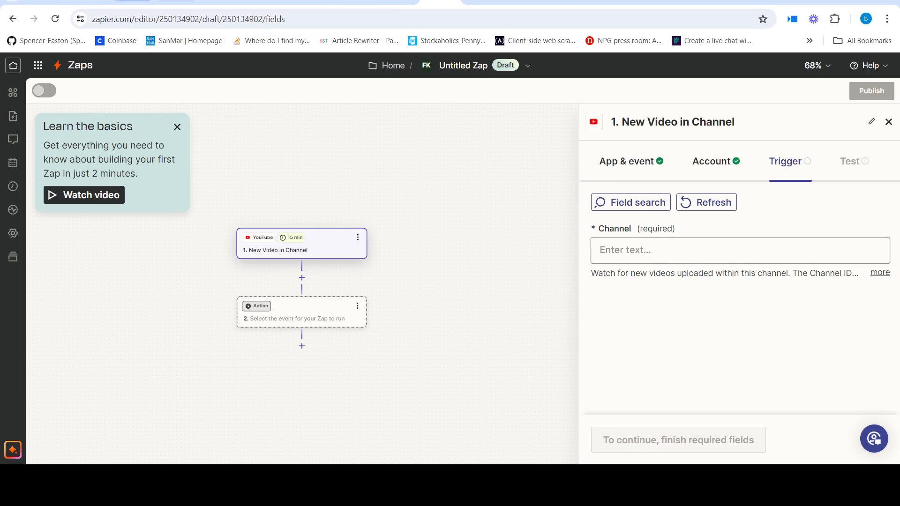
- Paste the YouTube channel's ID as the channel to watch and continue to the trigger test
click(640, 256)
text(UCz6_czK9d4YYzg__9w9fYog)
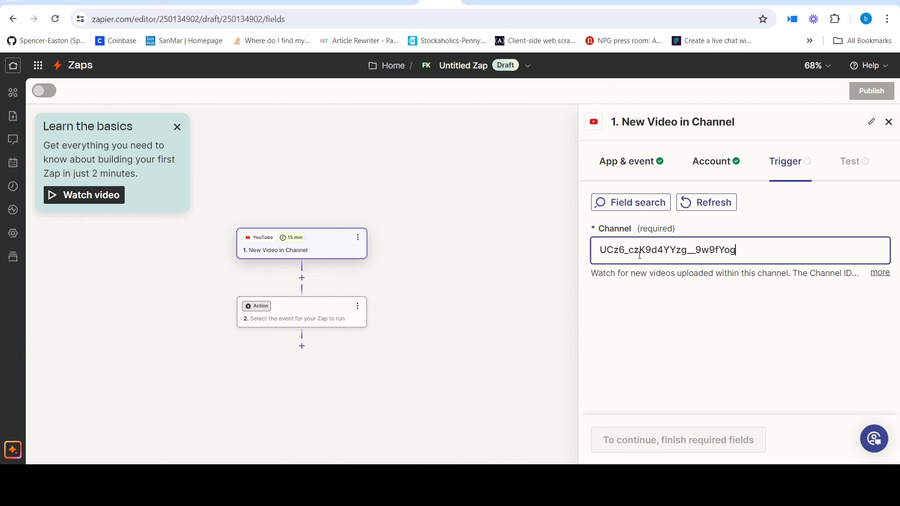
click(676, 360)
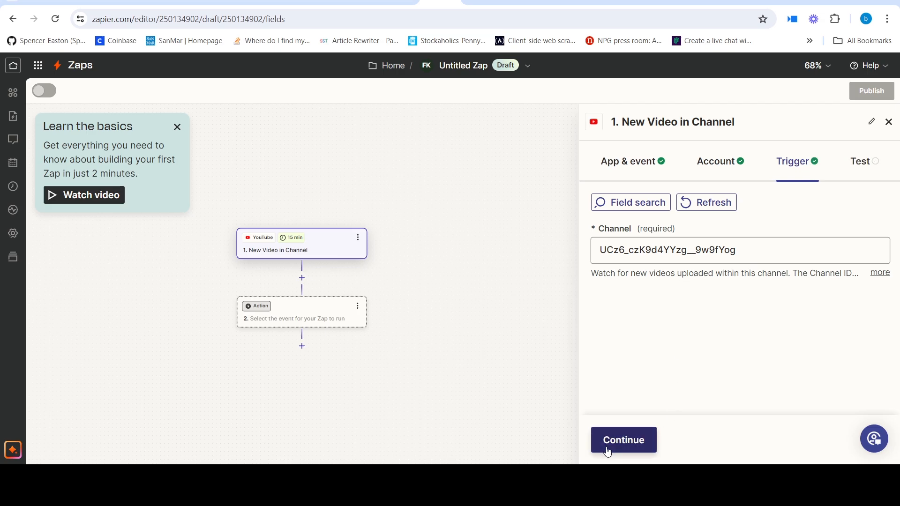
click(613, 451)
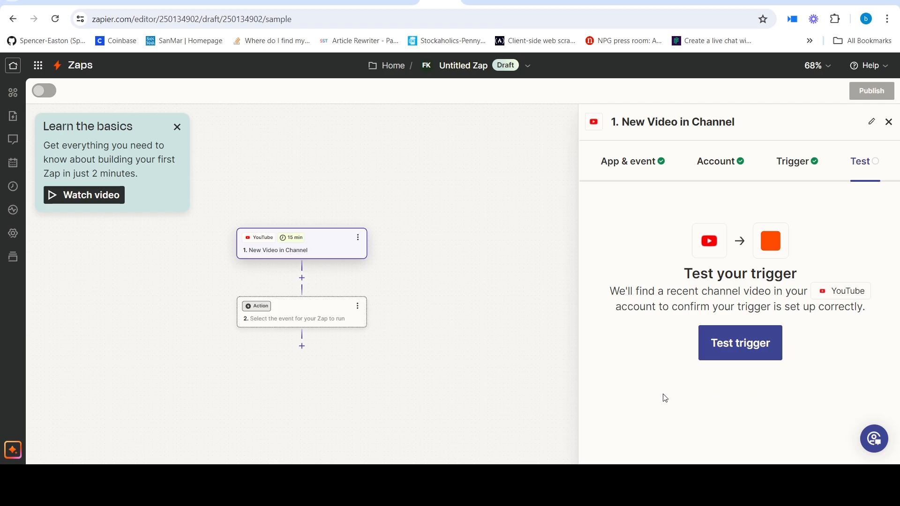
- Test the YouTube trigger and continue with the Channel Video C record
click(740, 347)
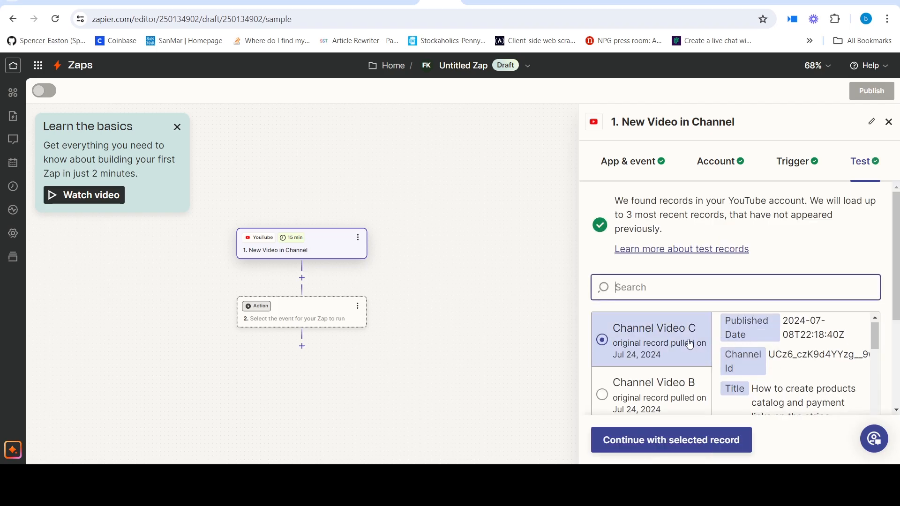
scroll(711, 328, down, 1)
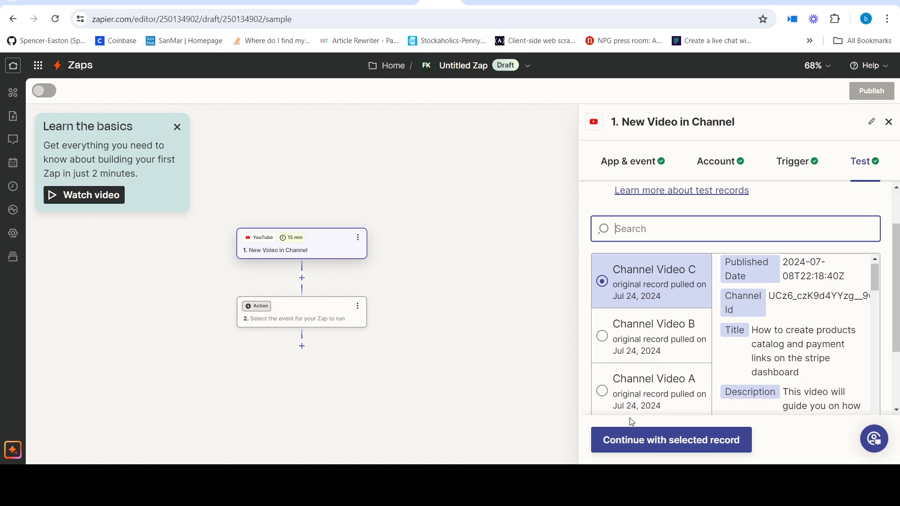
scroll(791, 317, down, 3)
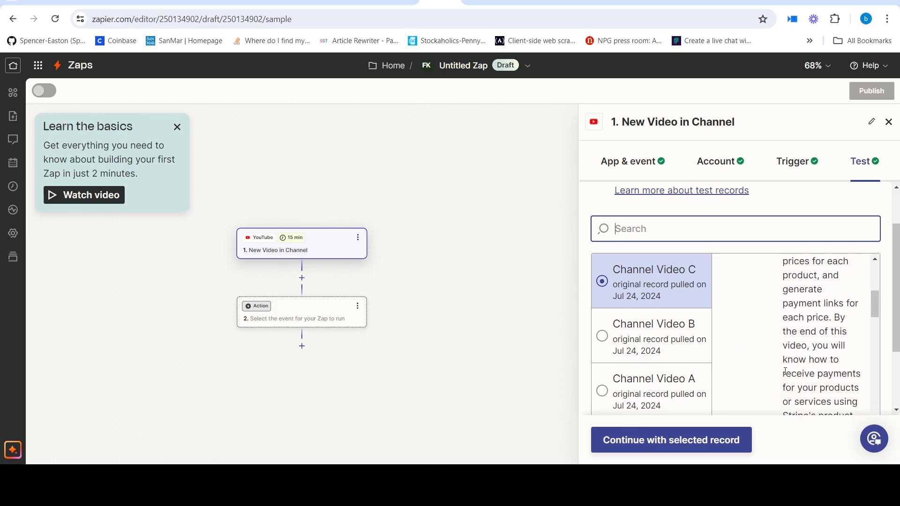
scroll(785, 370, up, 4)
click(604, 278)
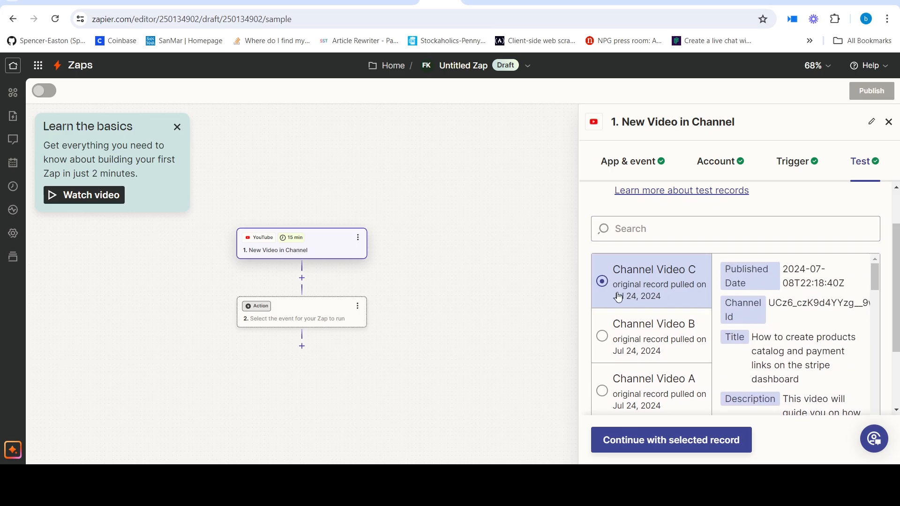
click(681, 444)
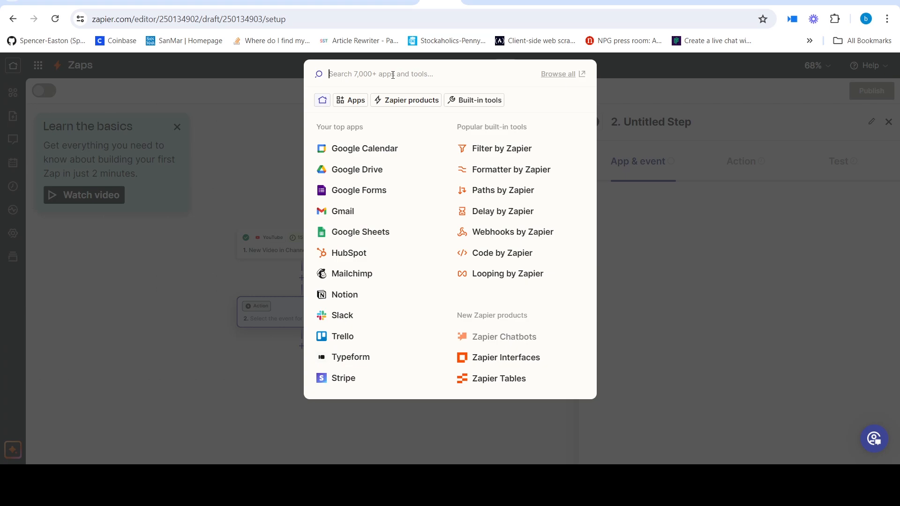
- Choose Mailchimp as the app for the Zap's action and set its event to Create Campaign
text(mailchimp)
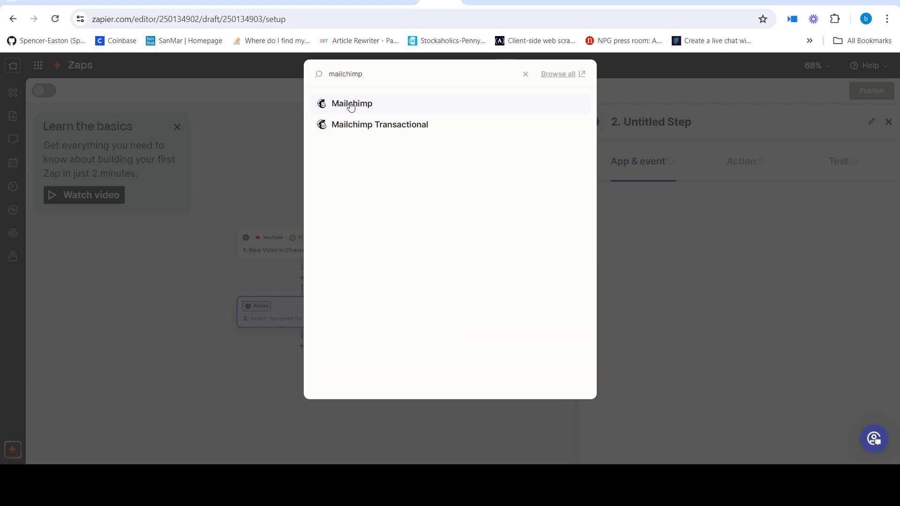
click(351, 104)
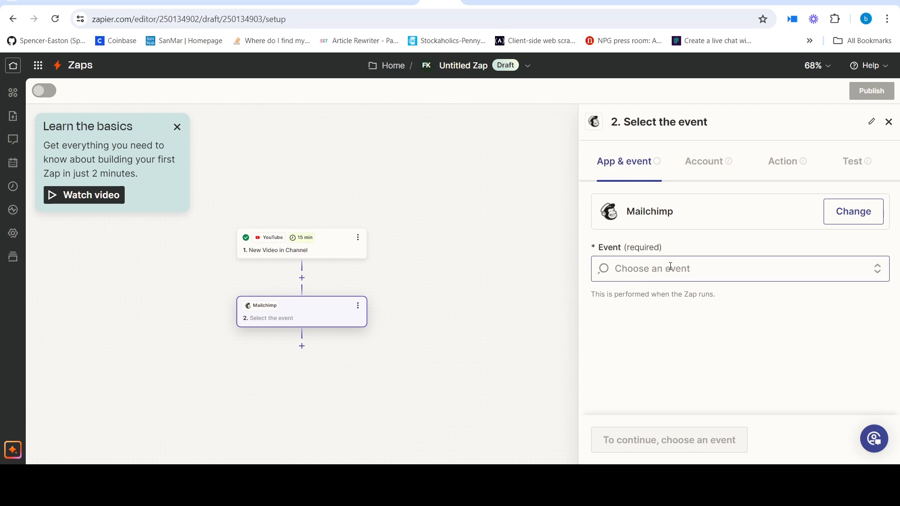
click(713, 271)
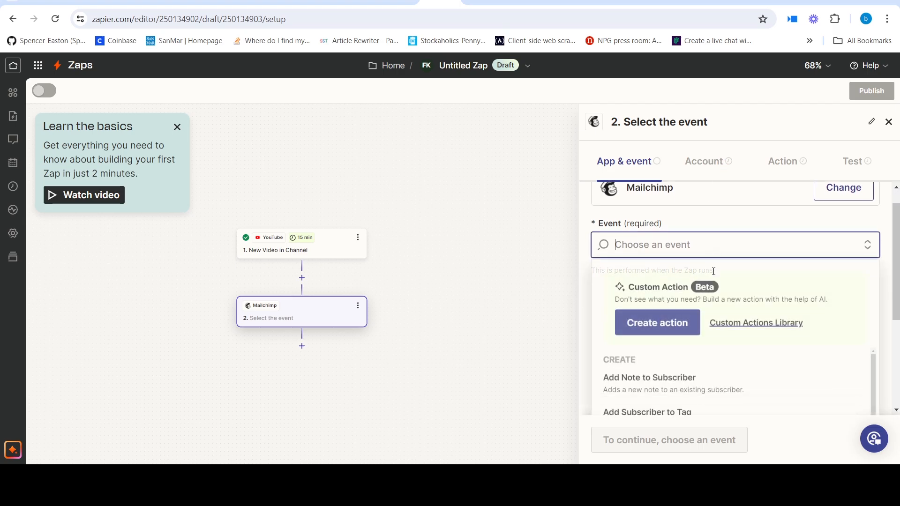
scroll(737, 341, down, 1)
scroll(738, 342, down, 5)
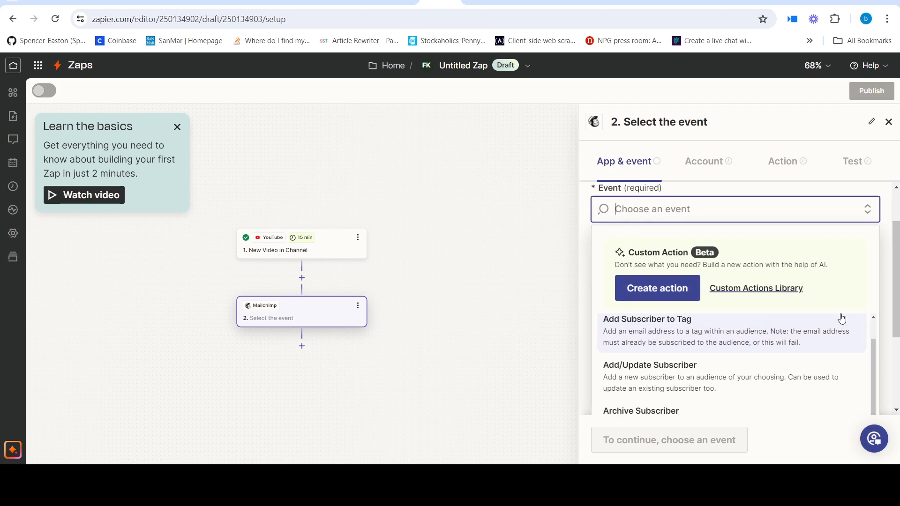
scroll(760, 262, up, 5)
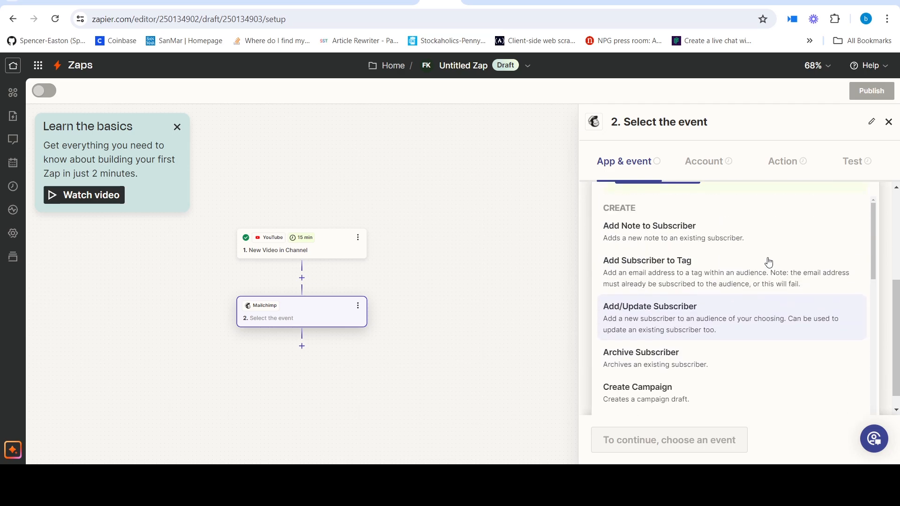
scroll(749, 267, down, 3)
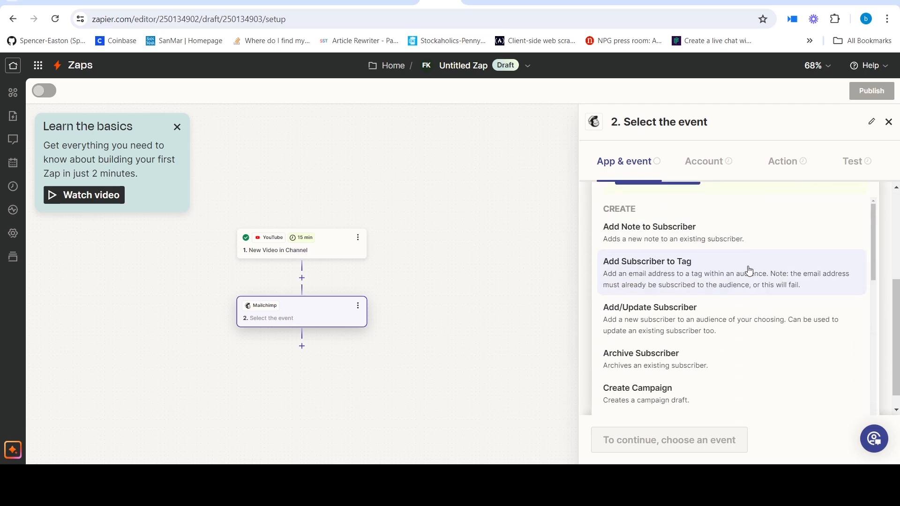
scroll(749, 270, down, 4)
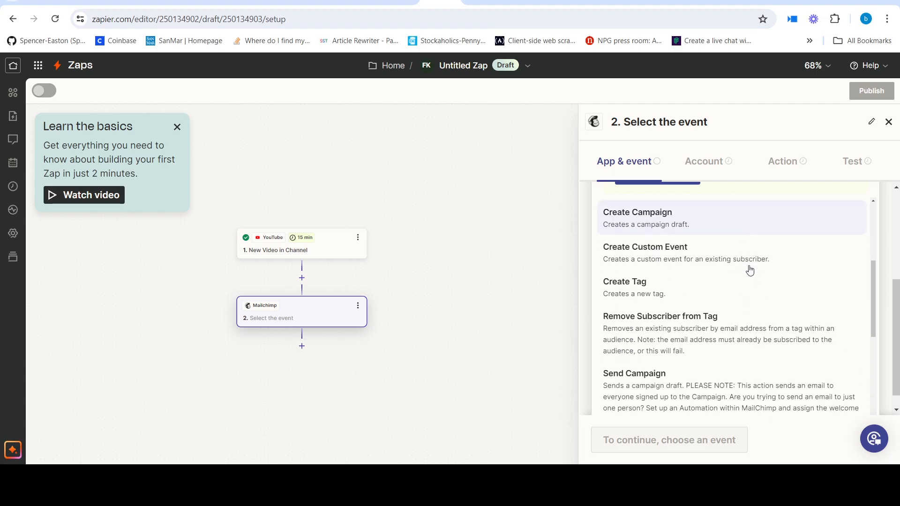
scroll(750, 271, down, 3)
scroll(750, 270, up, 4)
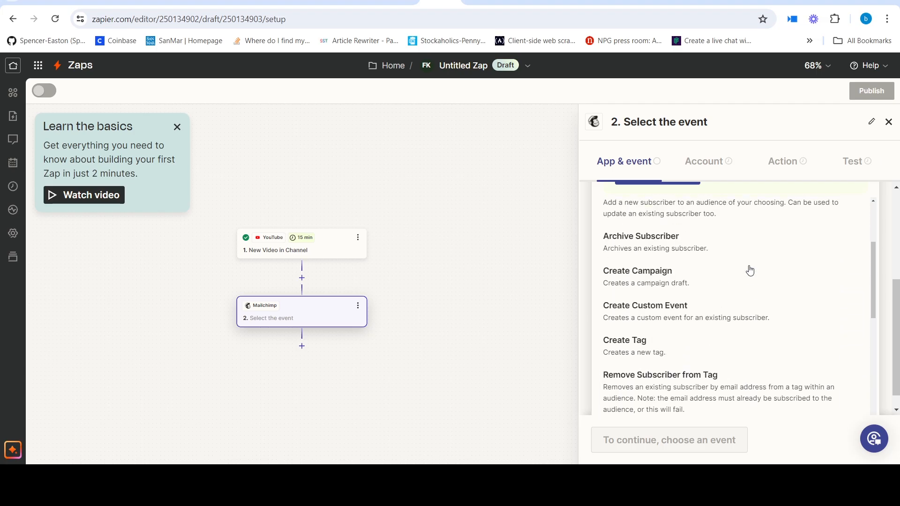
scroll(750, 270, up, 3)
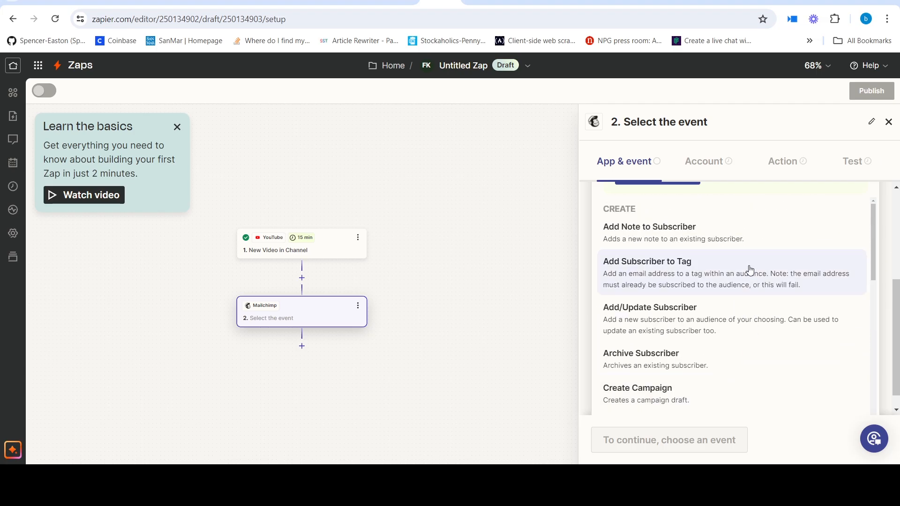
scroll(750, 270, up, 2)
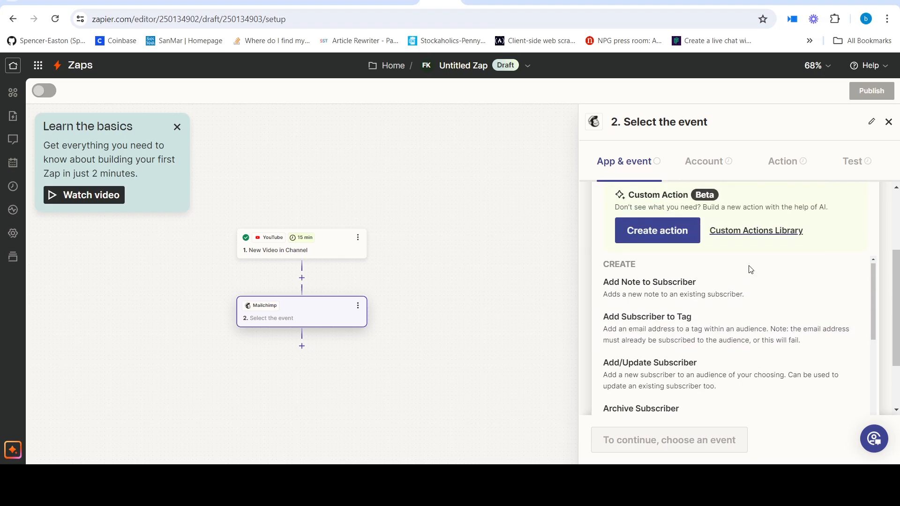
scroll(749, 268, down, 4)
scroll(742, 311, down, 3)
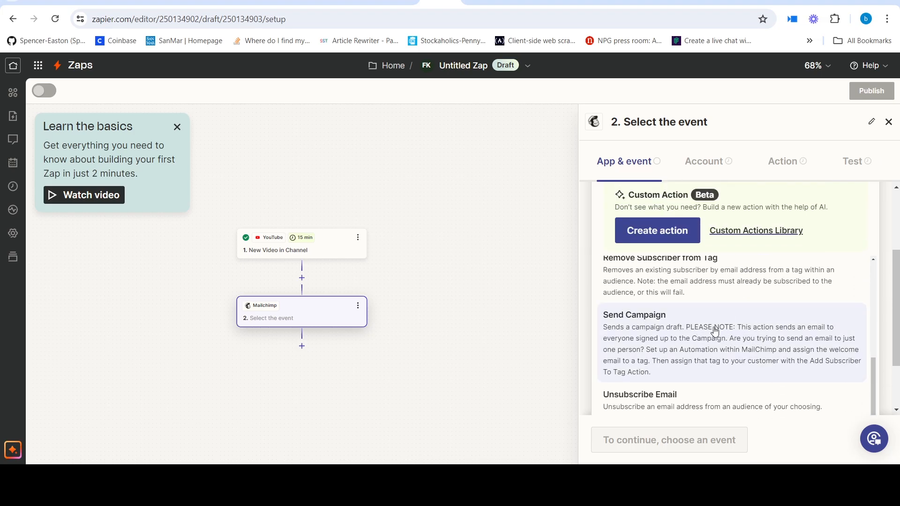
scroll(716, 331, up, 3)
scroll(716, 331, up, 2)
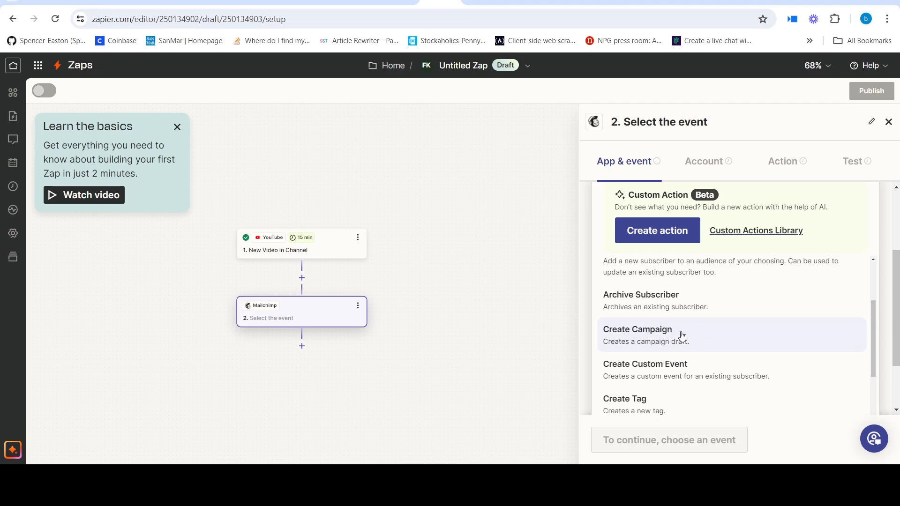
click(666, 335)
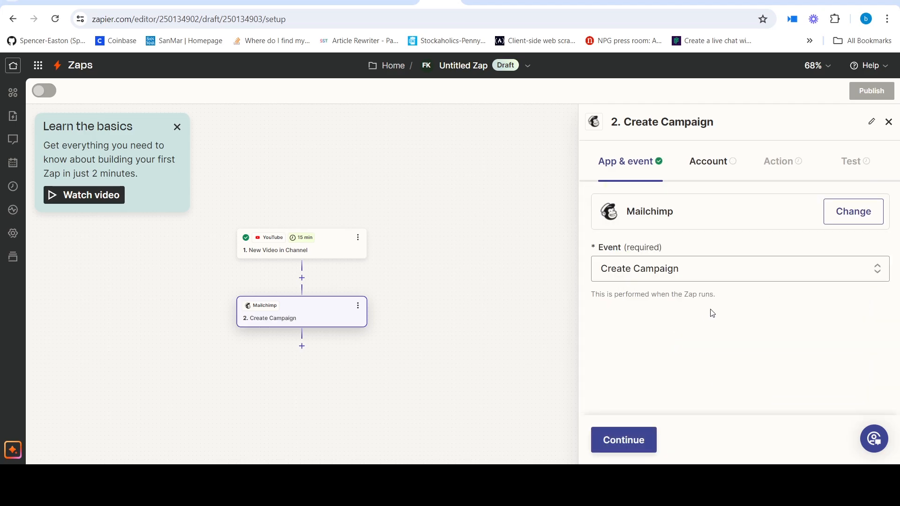
- Connect the Phemrise ICT Mailchimp account to the Create Campaign action and continue to the action settings
click(623, 447)
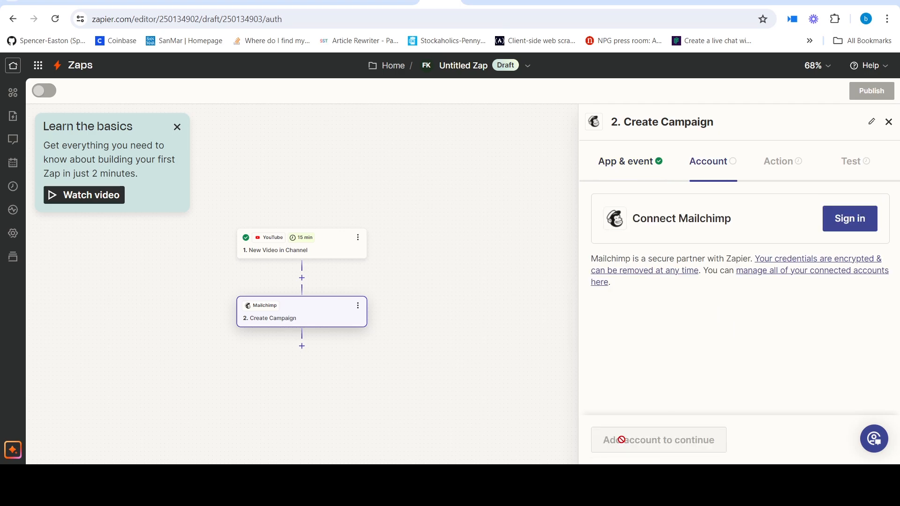
click(851, 227)
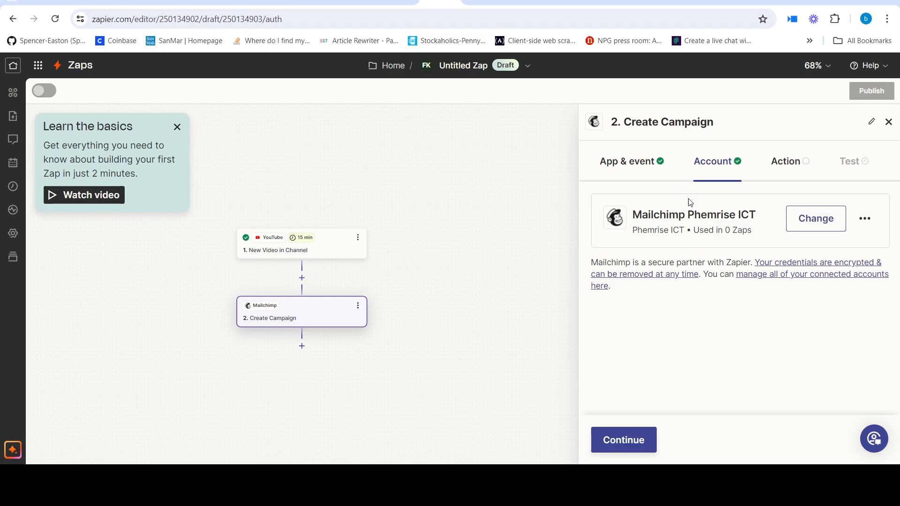
click(629, 445)
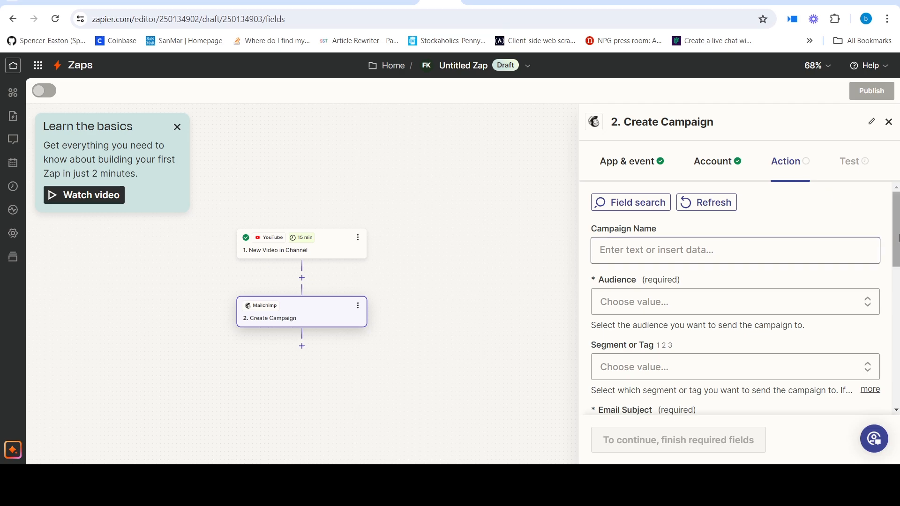
- Set the campaign name to "Campaign for YouTube video -" followed by the video's Title field from the YouTube trigger
mouse_move(896, 212)
mouse_down()
mouse_move(890, 351)
mouse_move(896, 203)
mouse_move(892, 218)
mouse_up()
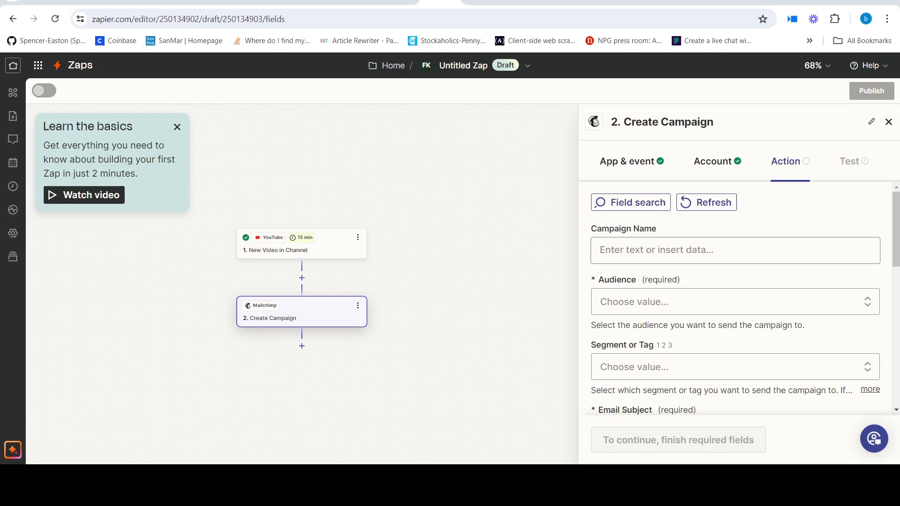
click(693, 245)
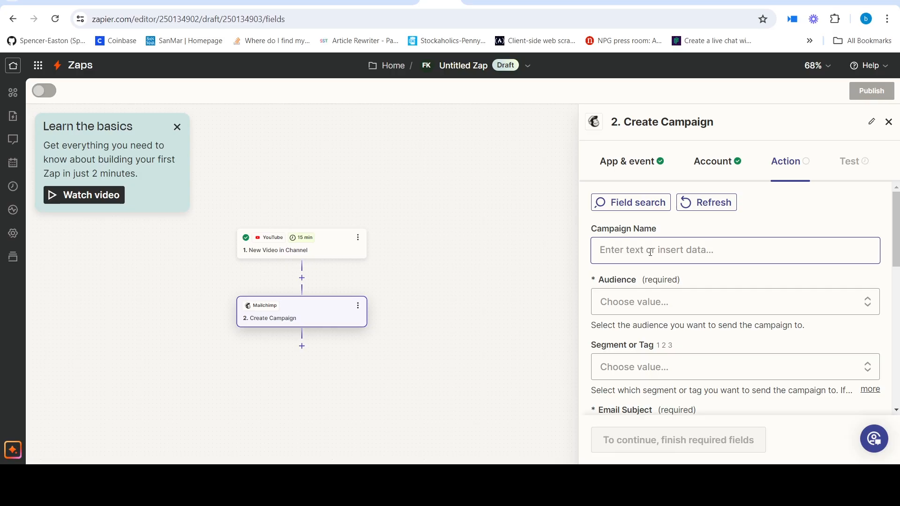
click(651, 252)
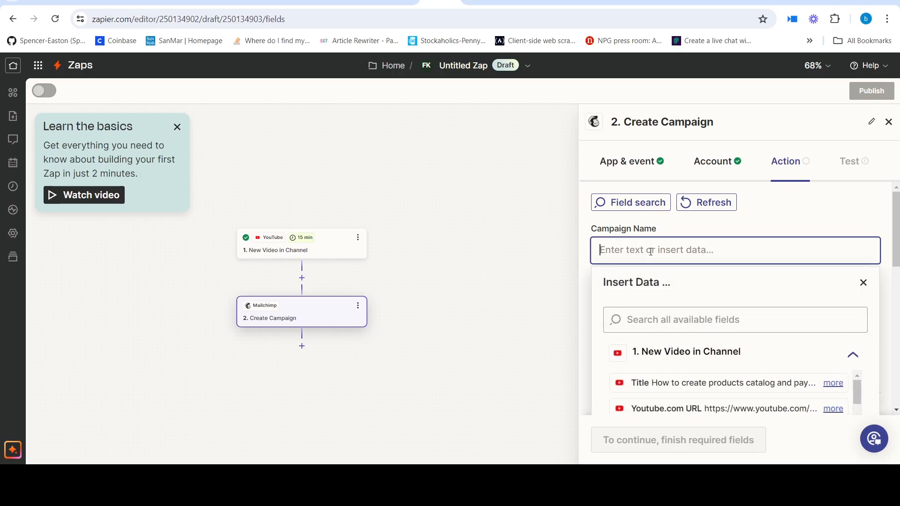
text(Campaign for YouTube video -)
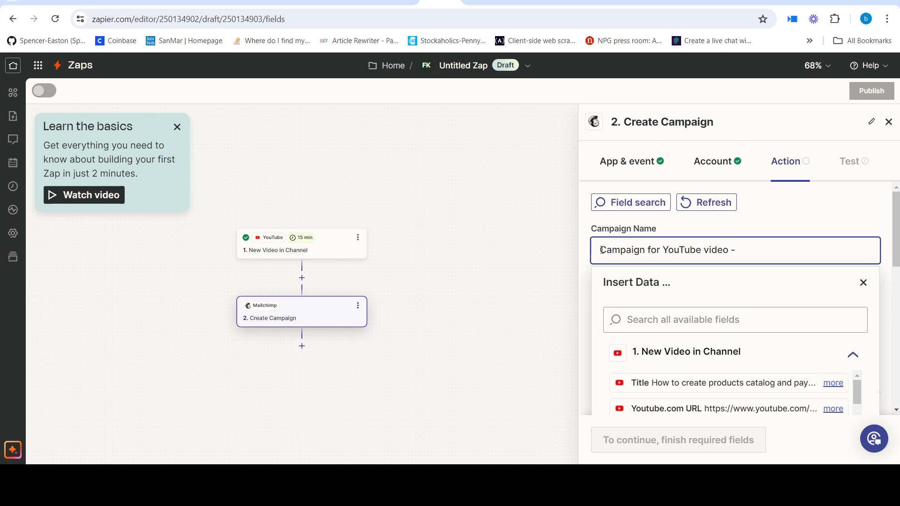
drag(601, 250, 771, 261)
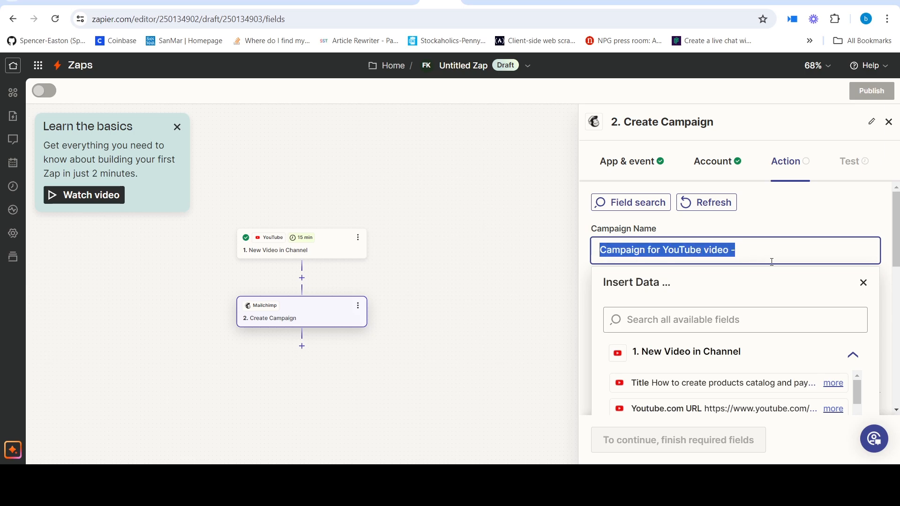
click(763, 257)
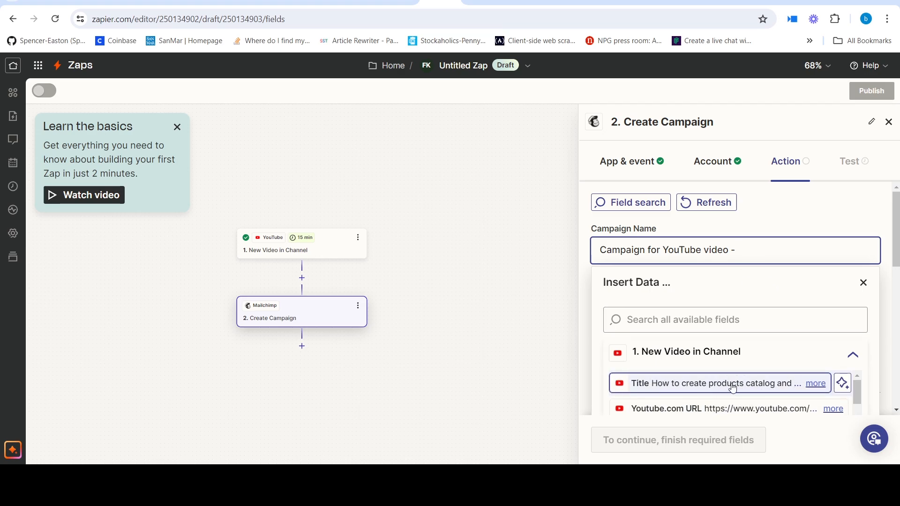
click(701, 383)
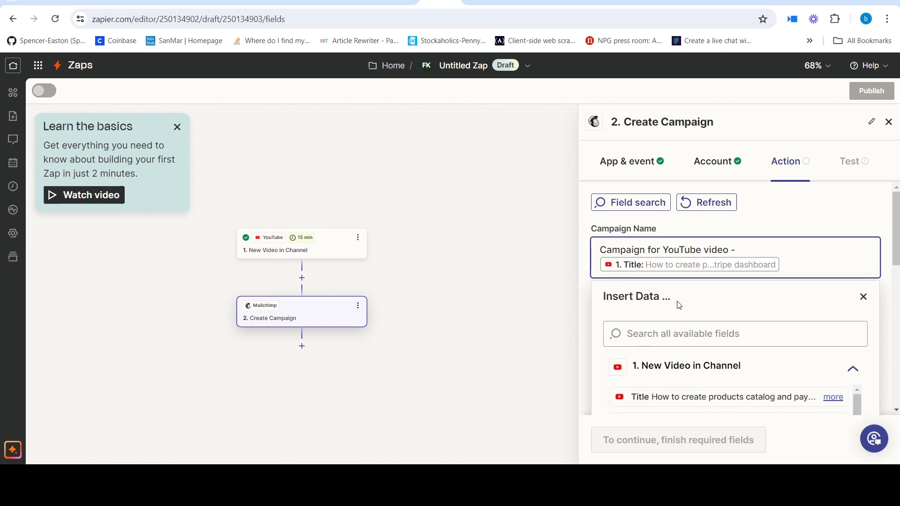
click(864, 224)
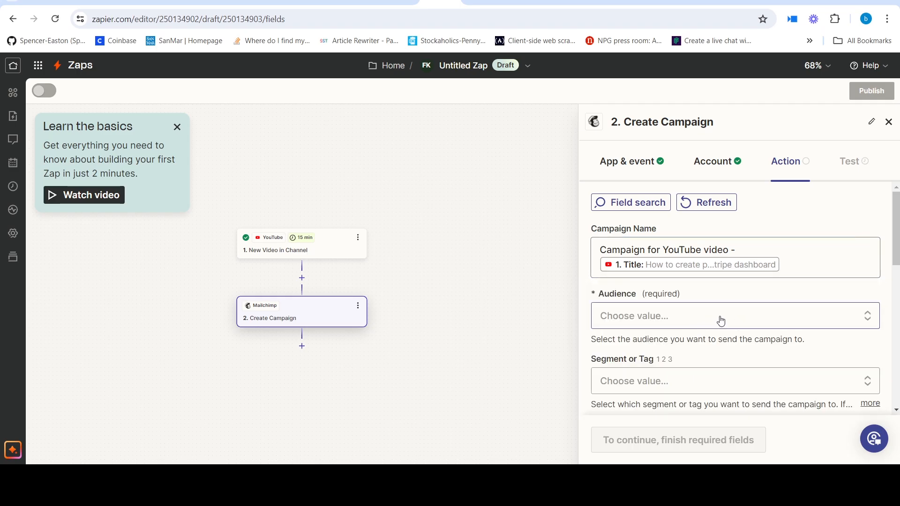
- Choose Phemrise ICT as the audience the campaign is sent to
click(720, 321)
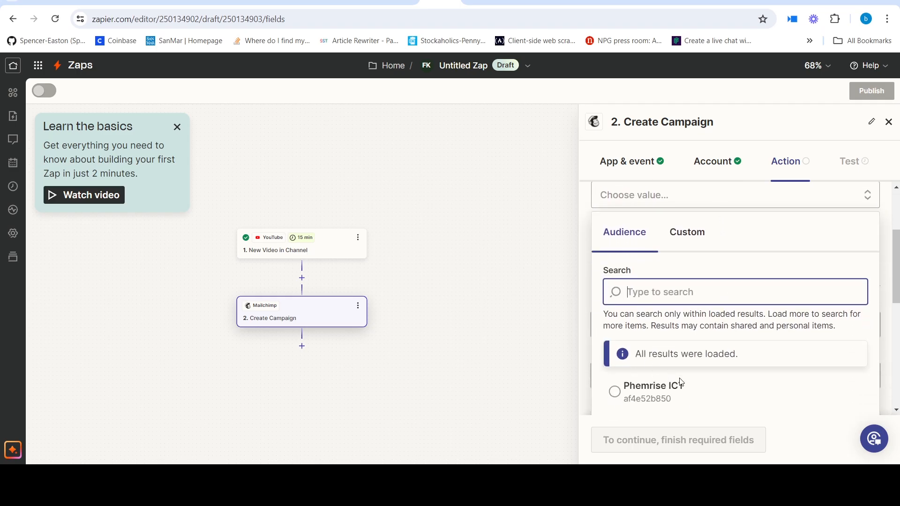
scroll(679, 382, down, 2)
click(655, 341)
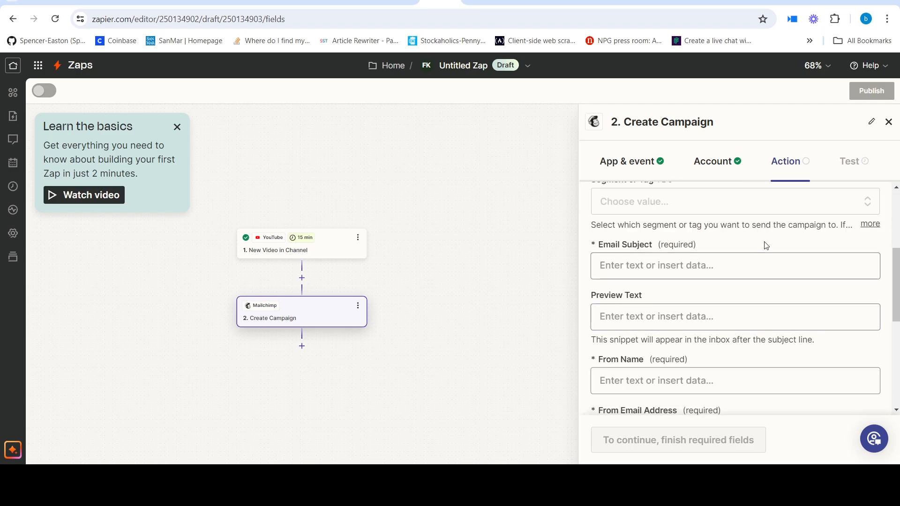
scroll(747, 297, up, 3)
scroll(746, 297, down, 1)
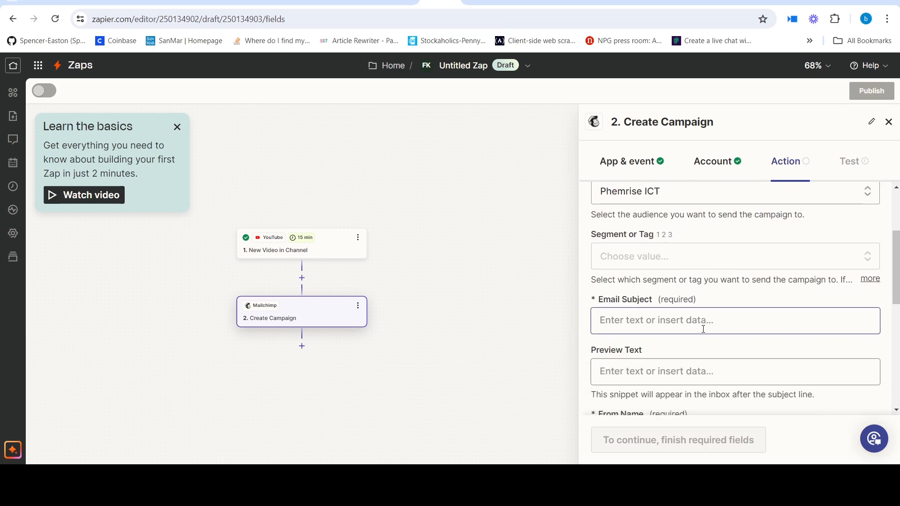
- Set the email subject to "Checkout My new video on YouTube"
scroll(703, 323, down, 1)
click(678, 262)
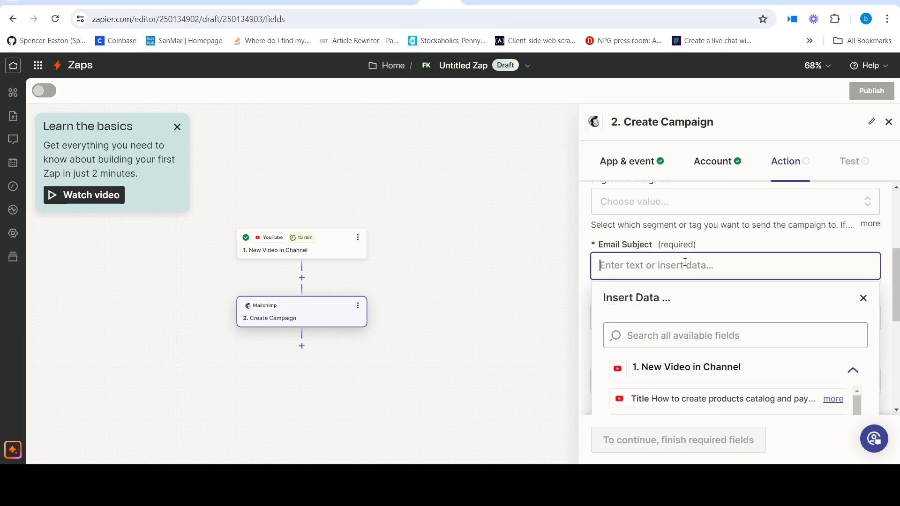
text(My new video on youtube)
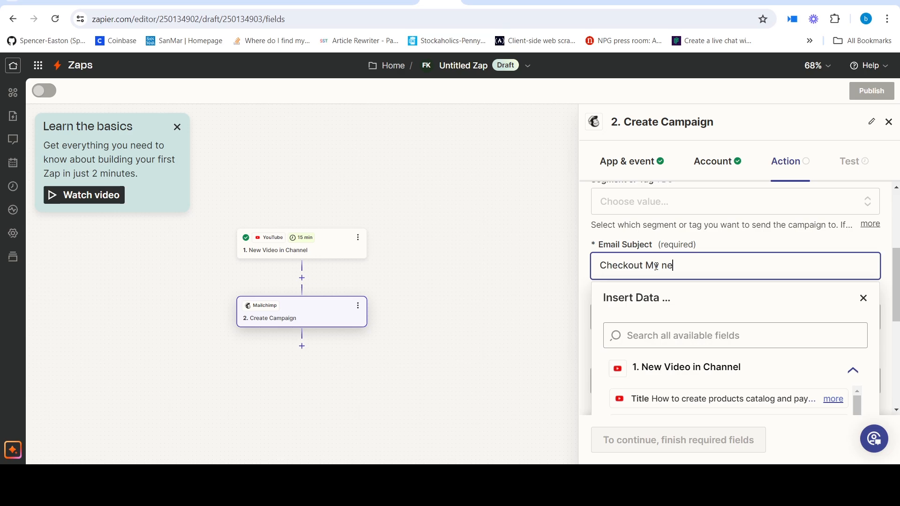
key(BackSpace)
key(BackSpace)
key(BackSpace)
key(BackSpace)
key(BackSpace)
key(BackSpace)
key(BackSpace)
text(YouTube)
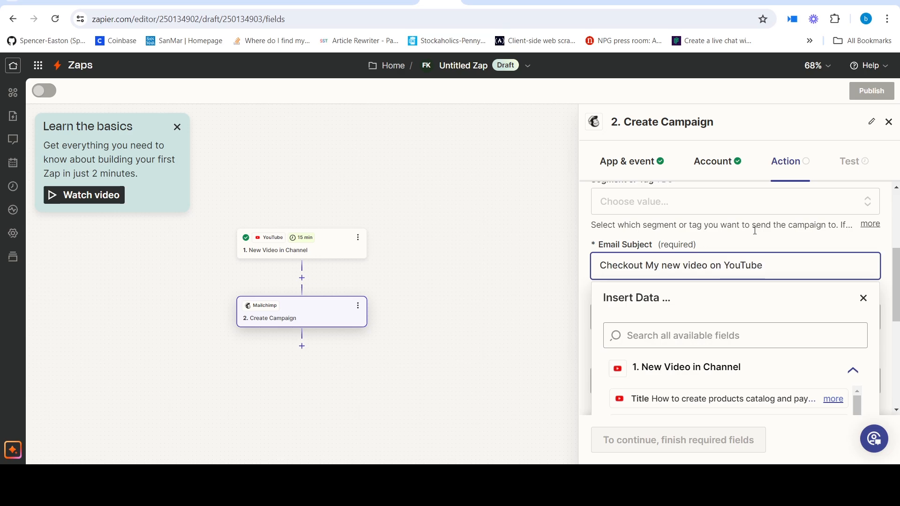
key(Escape)
scroll(725, 286, down, 2)
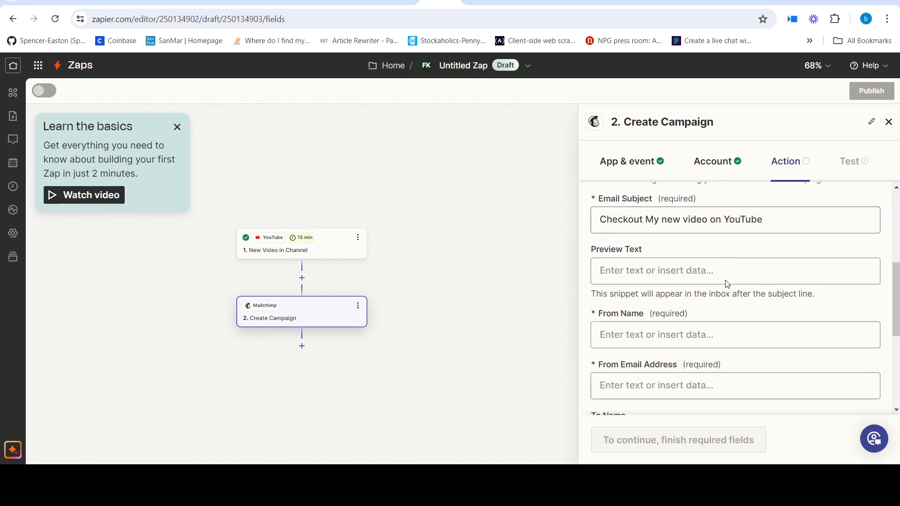
- Set the From Name to Phemrise ICT and fill in the sender's e-mail address
scroll(727, 268, up, 1)
click(764, 311)
text(Phemrise ICT)
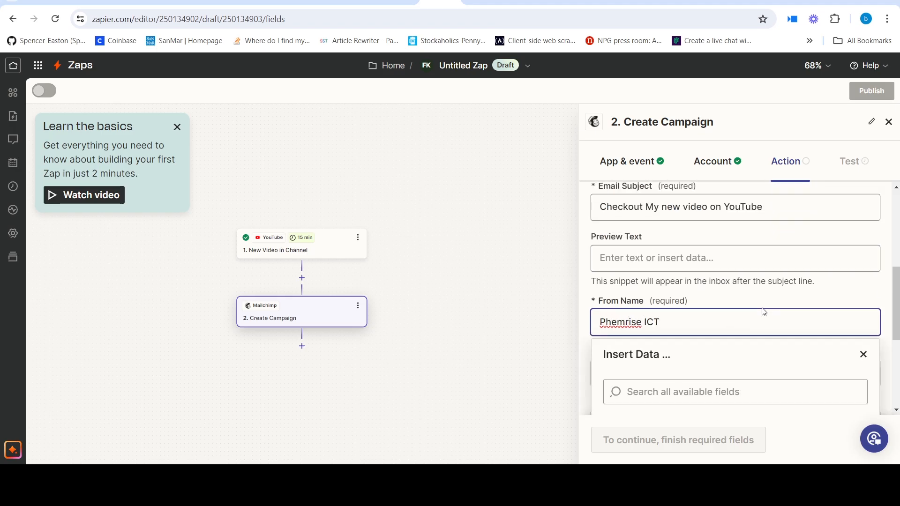
key(Escape)
scroll(778, 300, down, 3)
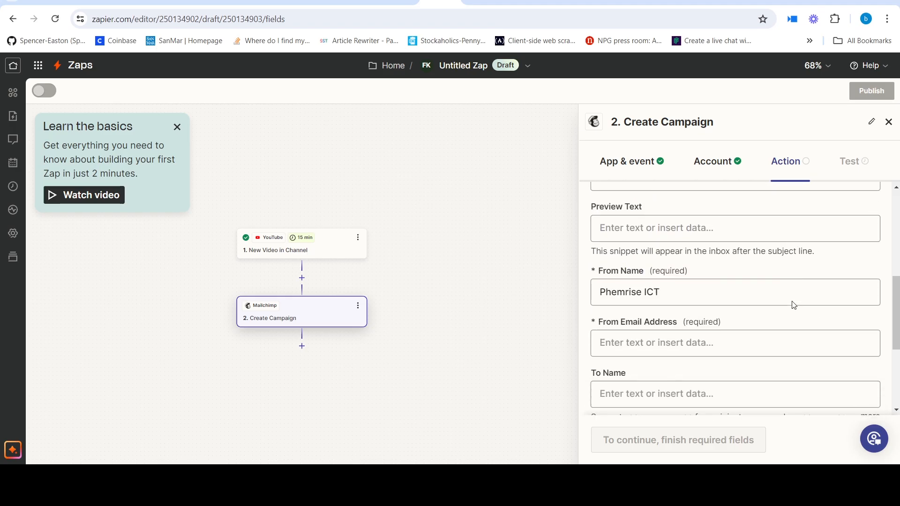
click(723, 262)
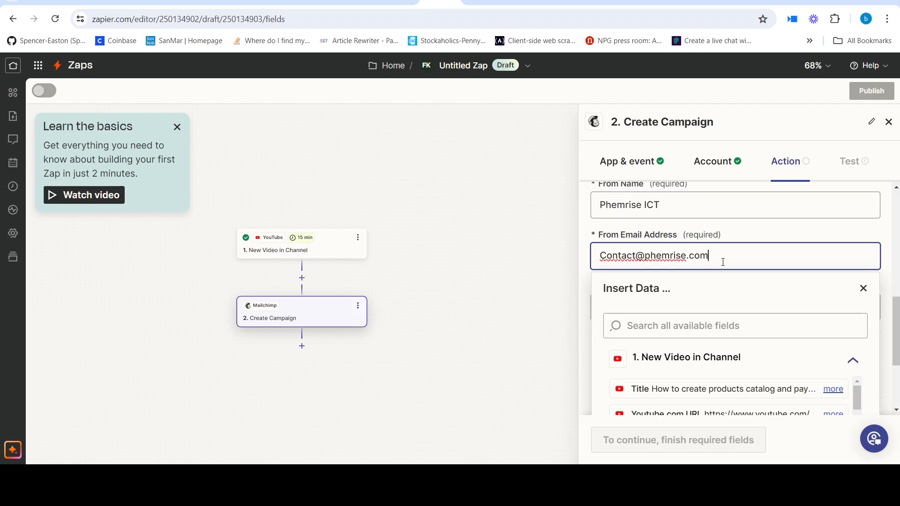
click(777, 236)
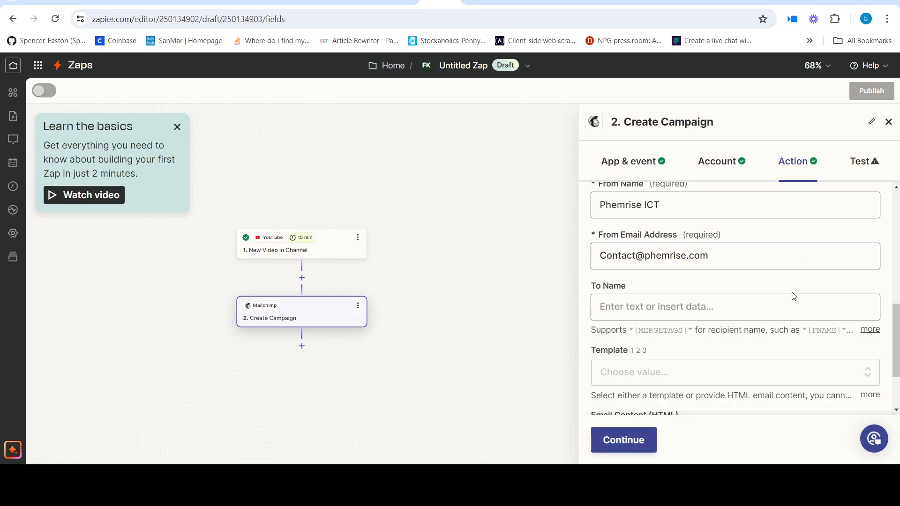
- Copy the *|FNAME|* merge tag from the To Name help text and paste it as the recipient name
scroll(666, 274, down, 1)
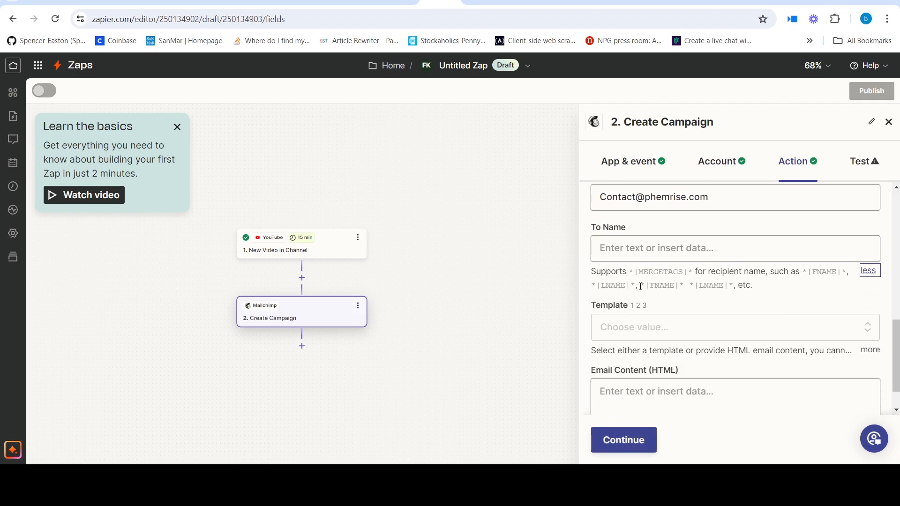
drag(641, 286, 681, 286)
click(637, 250)
text(*|FNAME|*)
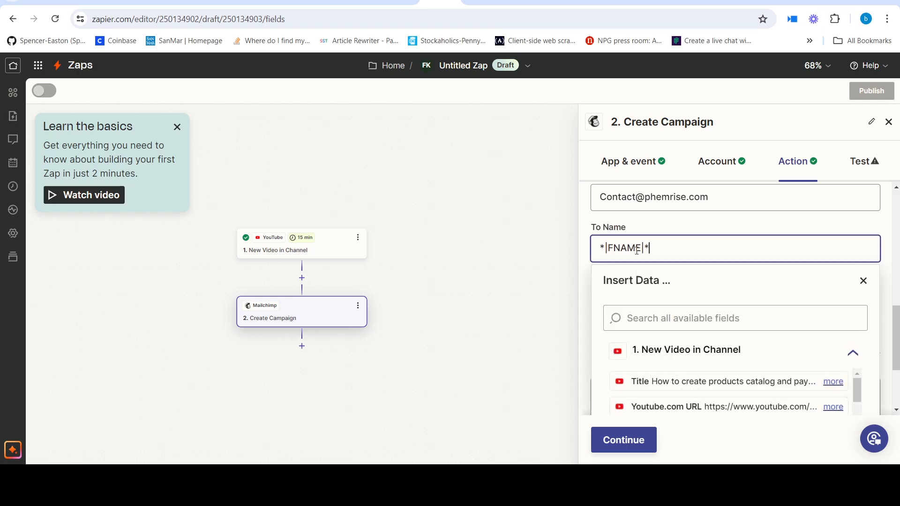
click(724, 230)
- Paste the prepared message announcing the new YouTube video, with its "click here" link, as the HTML email content
scroll(710, 262, down, 1)
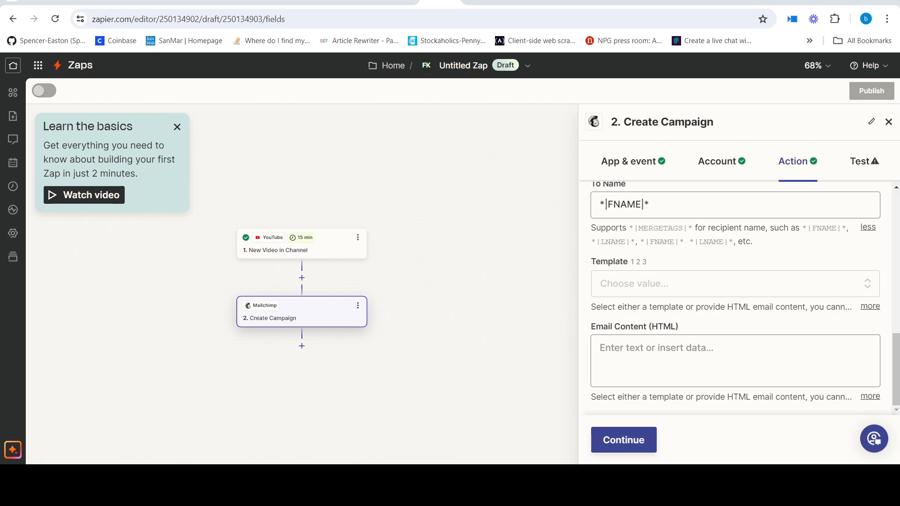
click(662, 347)
click(649, 217)
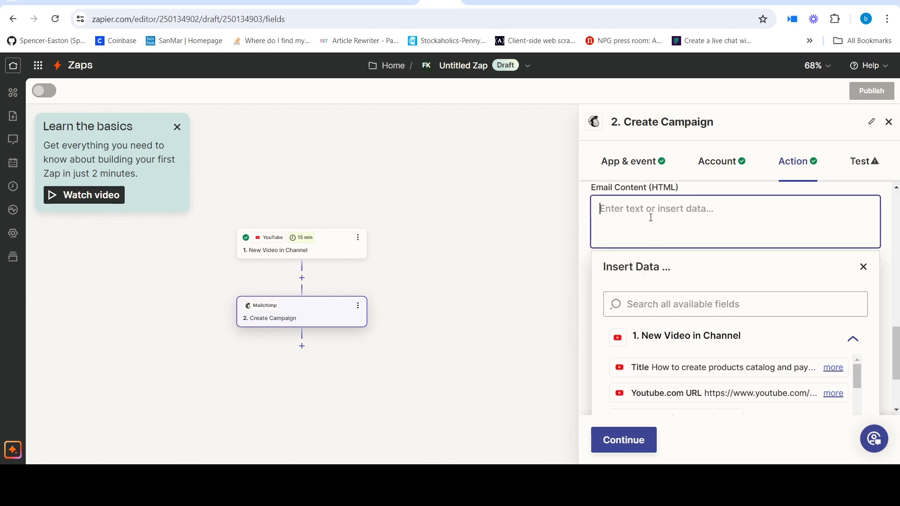
text(Hey I just uploaded new video on youtube titled: —. It talk about — . <a href="">click here</a> to watch the video.)
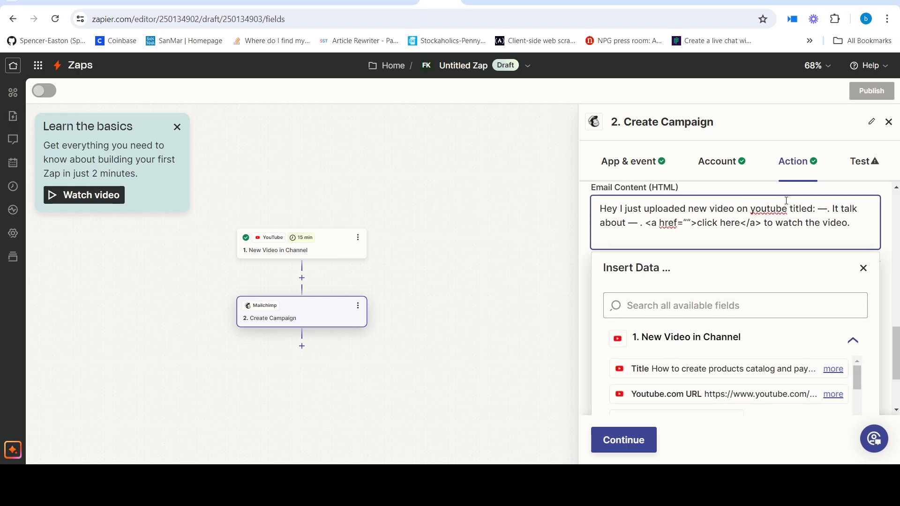
- Replace the dash placeholder after "titled:" in the email content with the video's Title field
click(827, 214)
key(BackSpace)
key(BackSpace)
key(BackSpace)
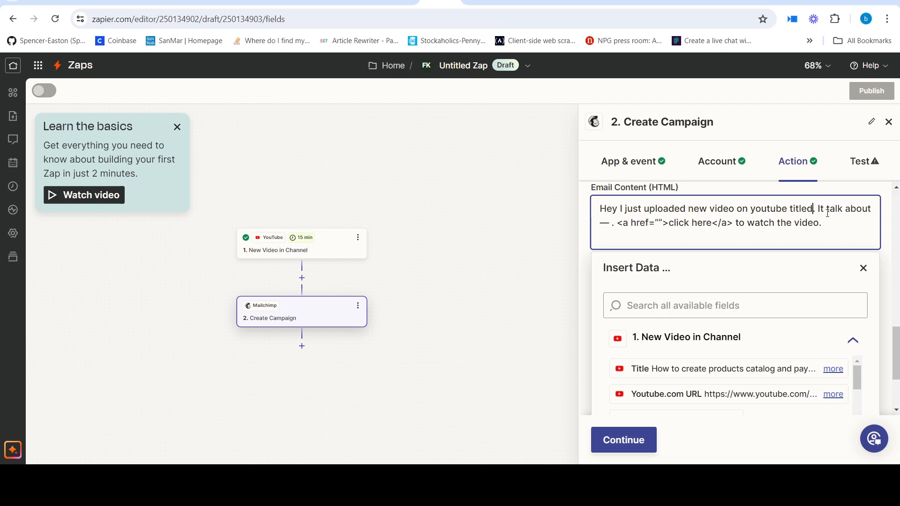
text(:)
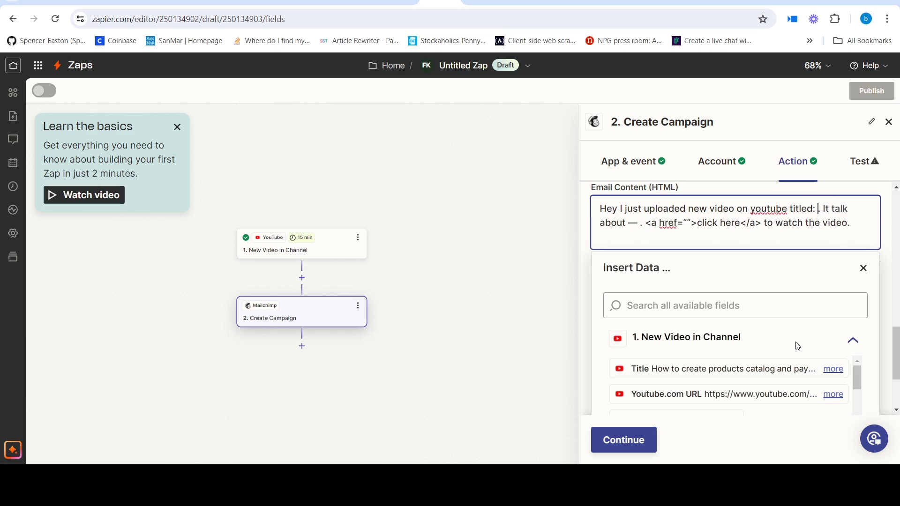
click(756, 373)
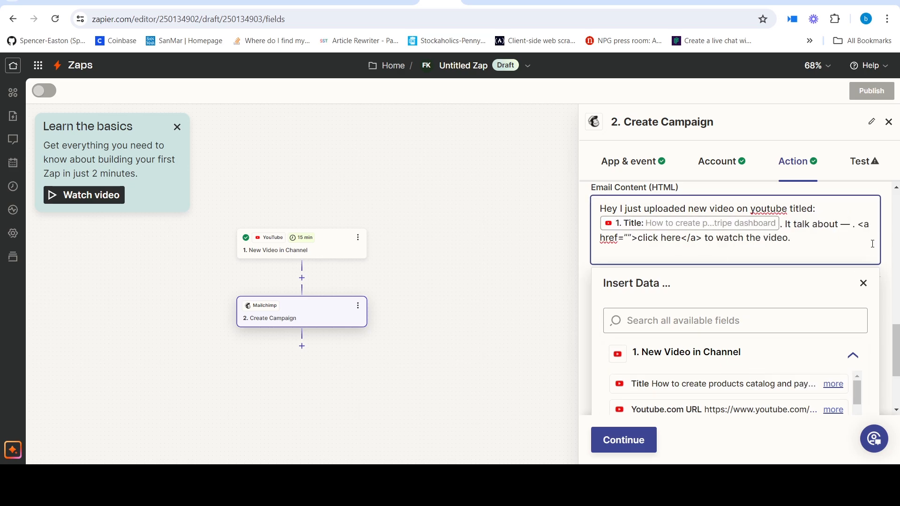
- Replace the dash placeholder after "It talk about" in the email content with the video's Description field
key(BackSpace)
key(BackSpace)
key(BackSpace)
text(t)
scroll(825, 385, down, 2)
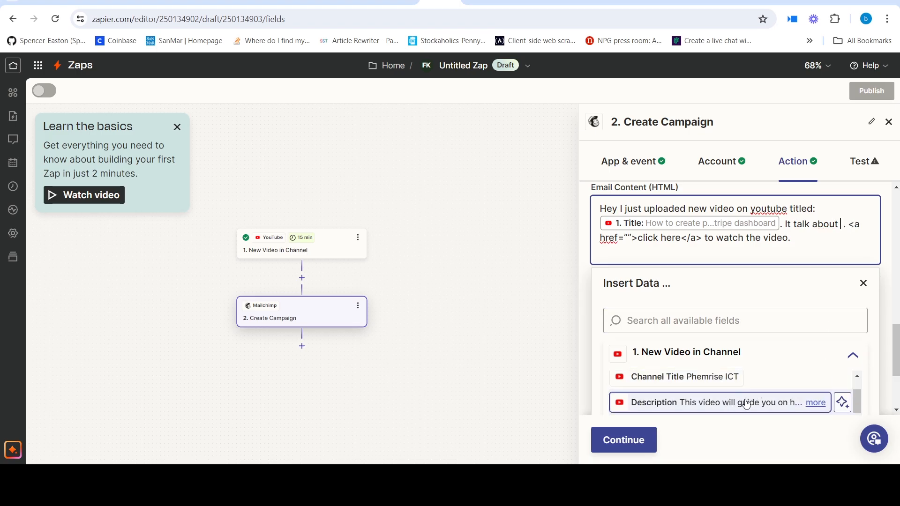
scroll(754, 402, down, 2)
scroll(752, 402, up, 2)
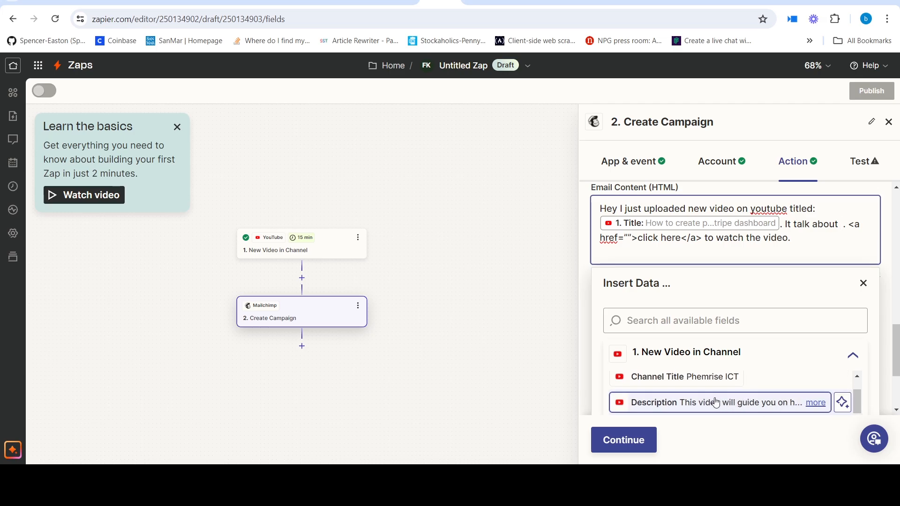
click(712, 402)
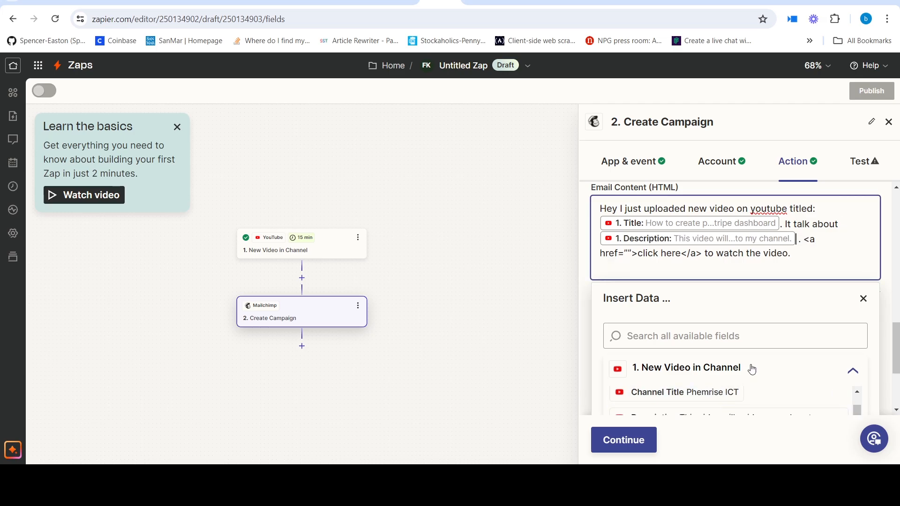
- Replace the curly quotes after href= in the email content's link with straight double quotes
click(632, 251)
key(BackSpace)
key(BackSpace)
text("")
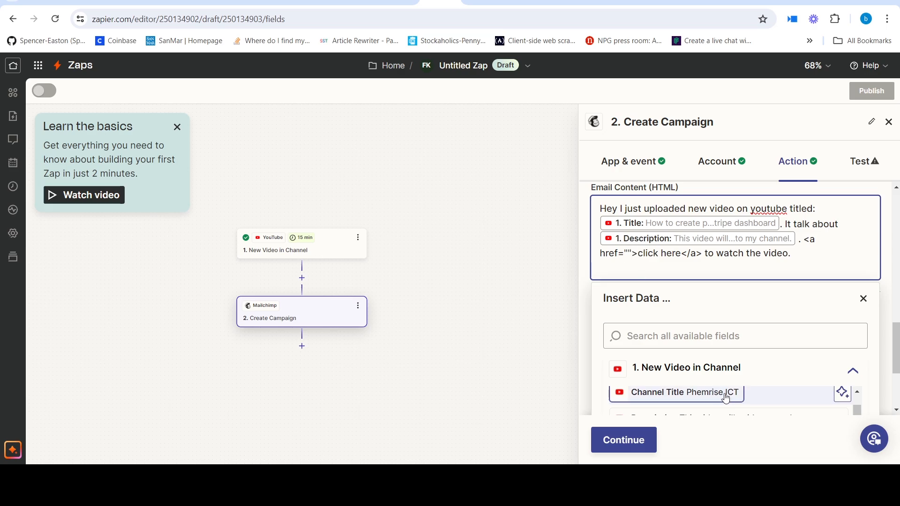
- Look up "url" among the available fields and insert the video's Youtube.com URL between the link's href quotes
scroll(733, 399, down, 5)
click(730, 342)
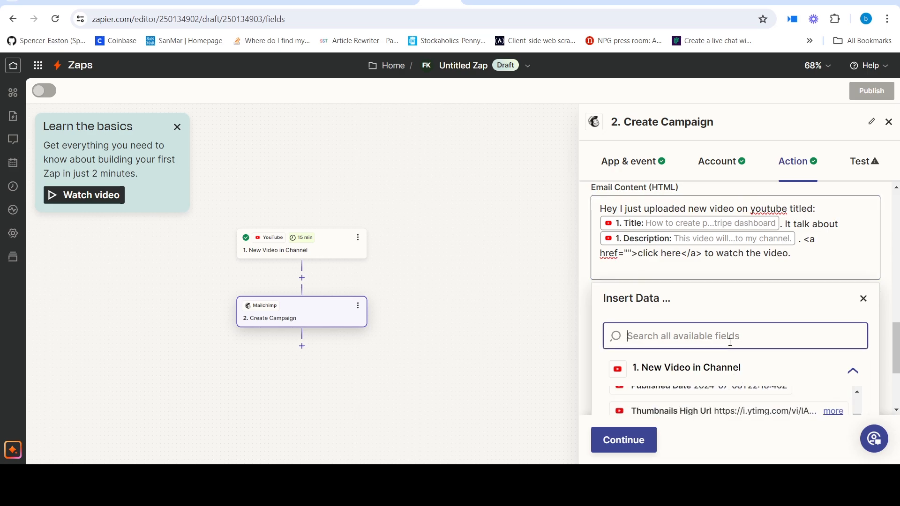
text(url)
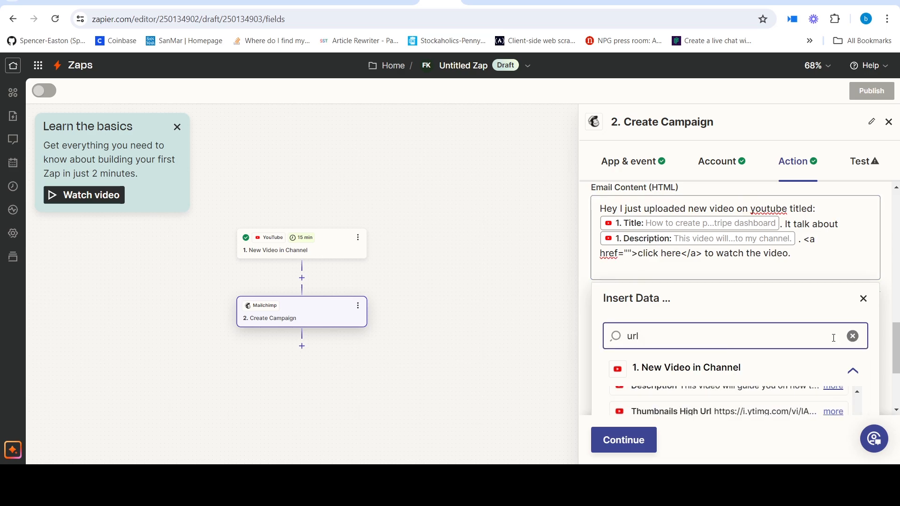
drag(896, 347, 896, 373)
scroll(783, 336, up, 1)
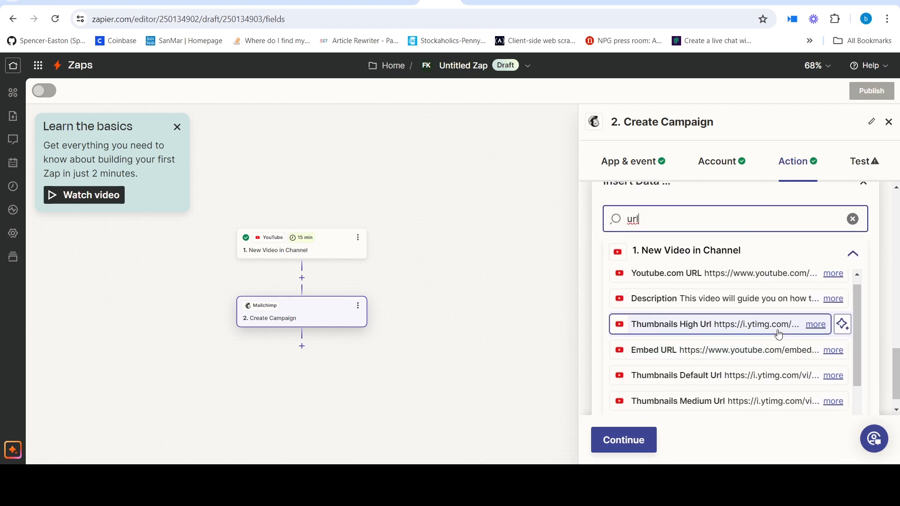
scroll(750, 350, up, 2)
click(750, 341)
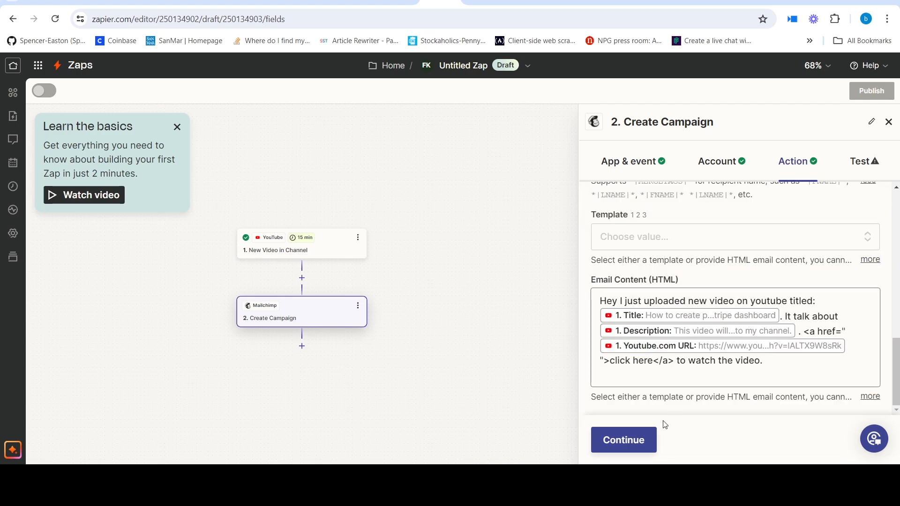
- Accept the campaign fields and test the Create Campaign step with the sample video data
click(633, 440)
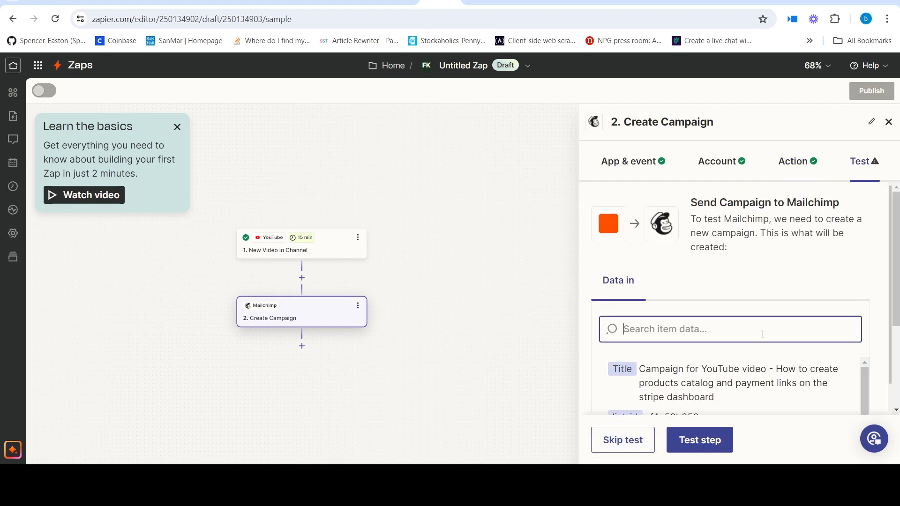
scroll(877, 286, down, 3)
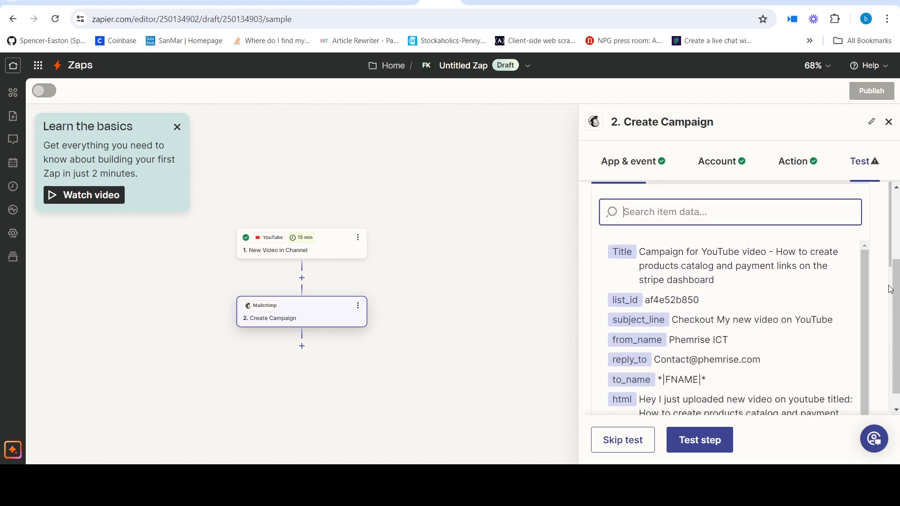
click(704, 450)
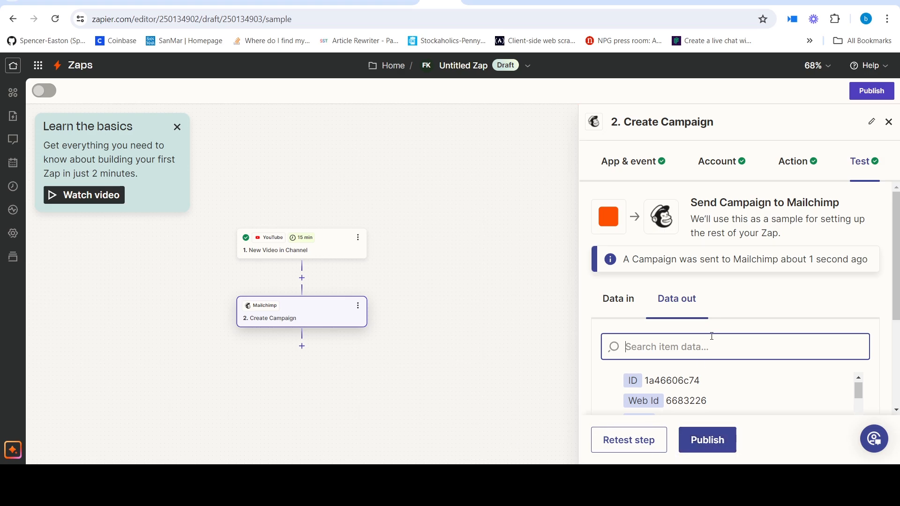
scroll(711, 336, down, 1)
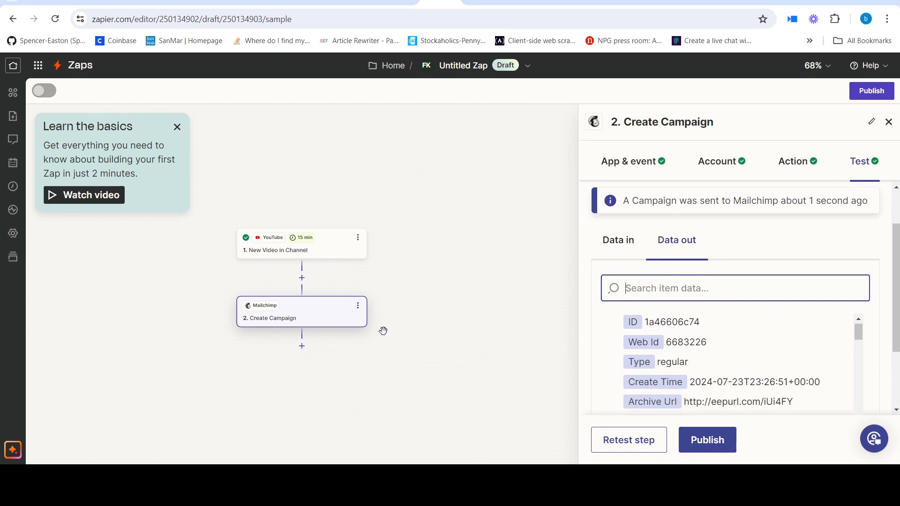
scroll(383, 331, down, 1)
- Add a third step after Create Campaign and choose Mailchimp as its app
drag(355, 328, 387, 304)
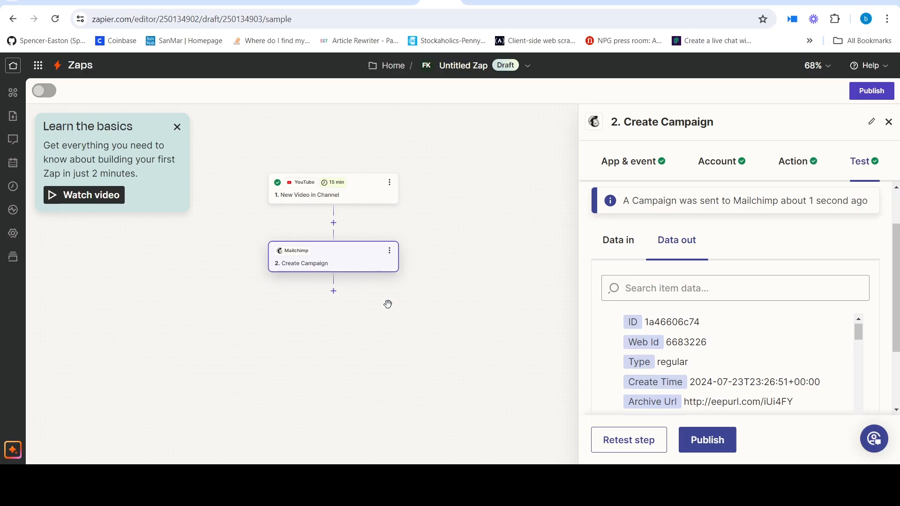
click(333, 291)
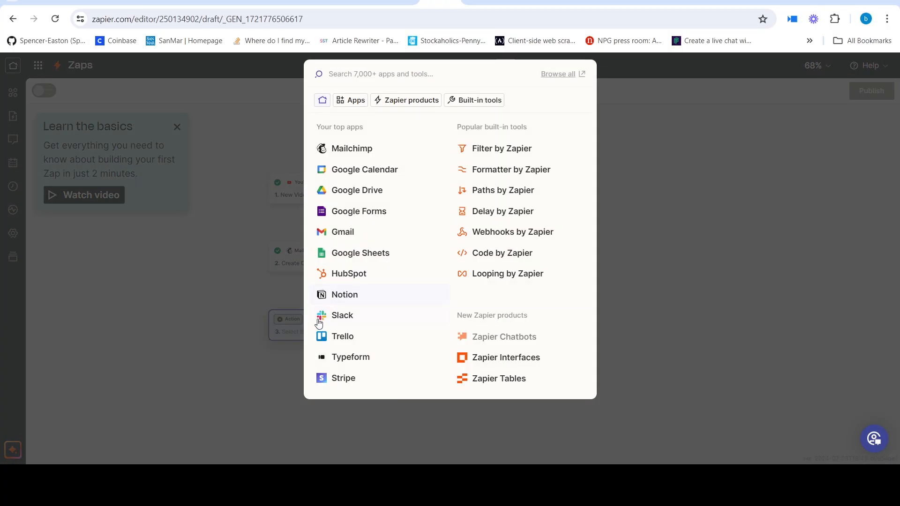
text(Mailchim)
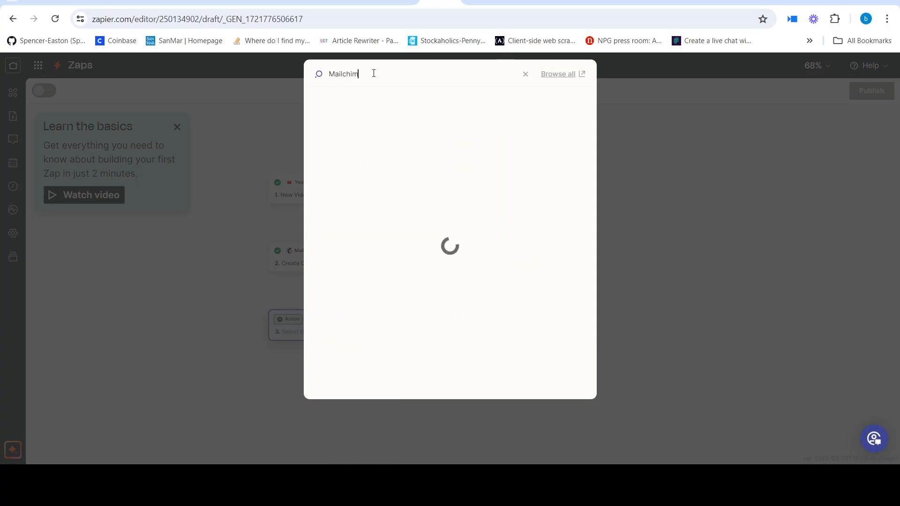
click(379, 104)
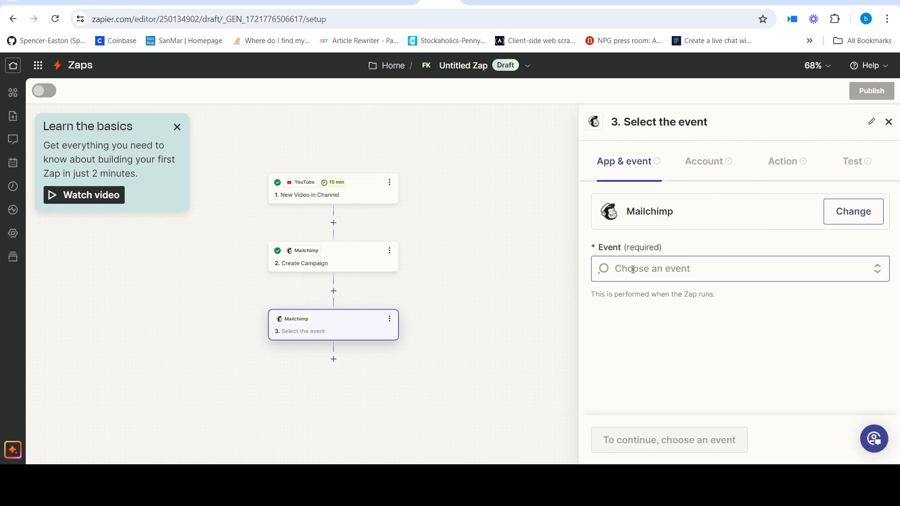
- Set the third step's event to Send Campaign and accept the connected Mailchimp Phemrise ICT account
click(698, 269)
scroll(694, 356, down, 5)
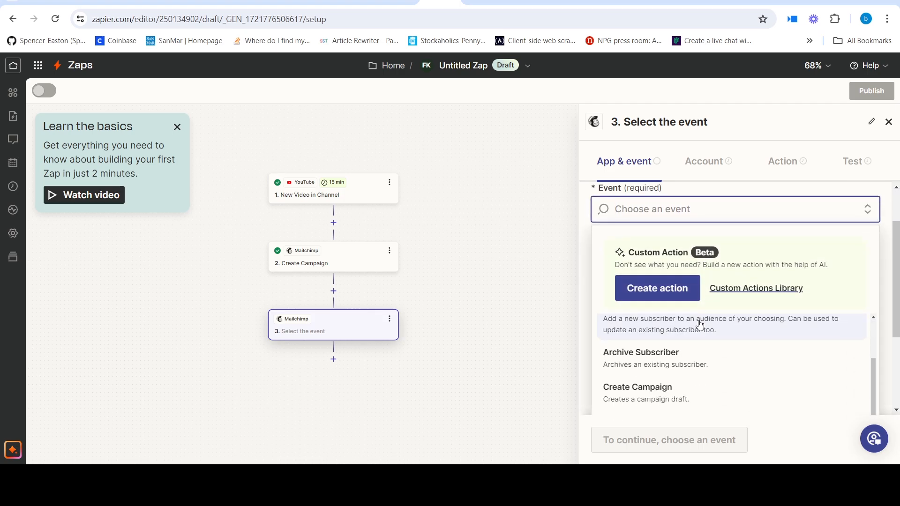
scroll(682, 388, down, 2)
click(679, 377)
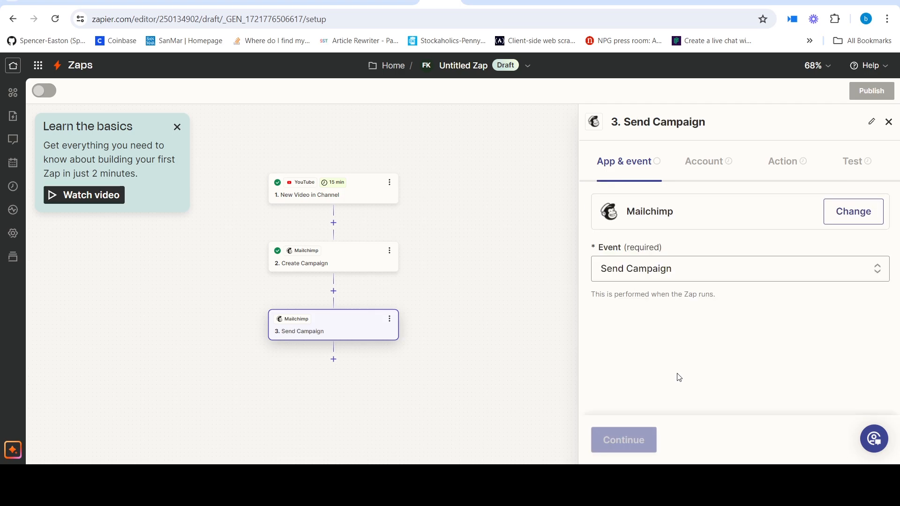
click(628, 439)
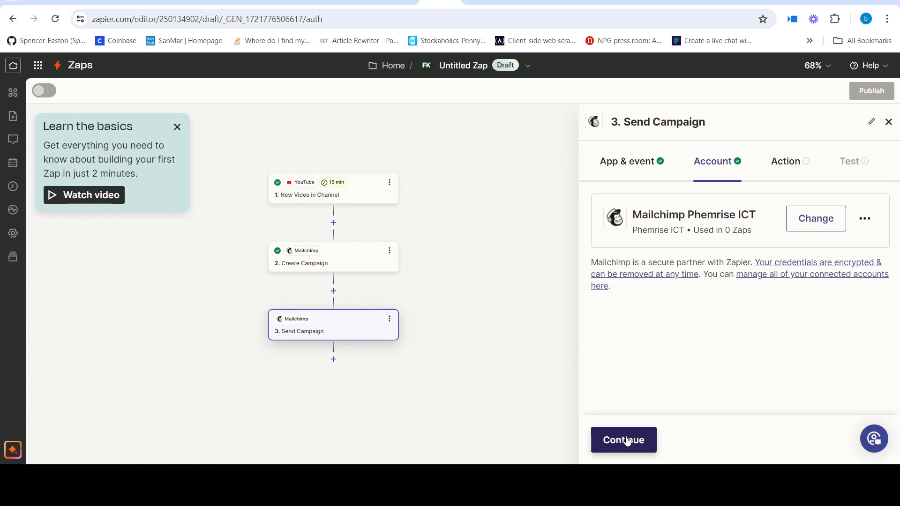
click(627, 441)
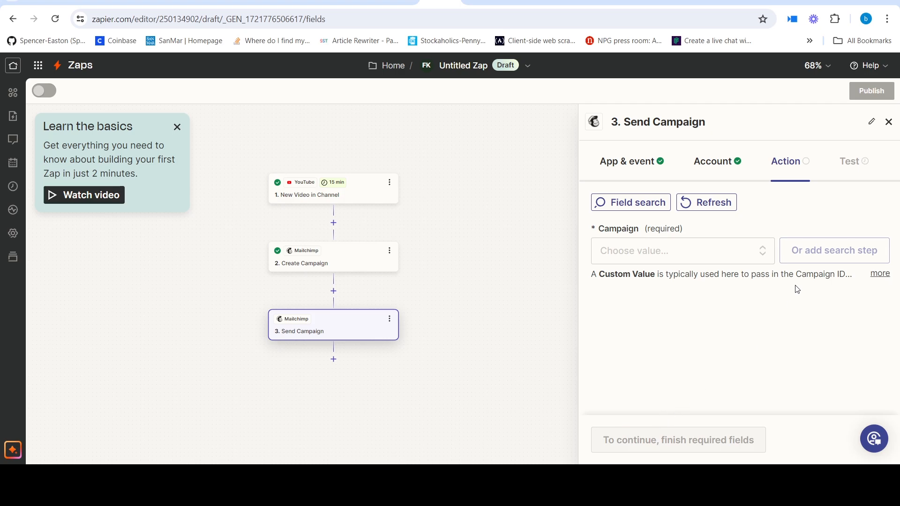
- Examine the existing Mailchimp campaigns offered for the Send Campaign step's required Campaign field
click(624, 249)
scroll(692, 281, down, 1)
scroll(692, 281, down, 3)
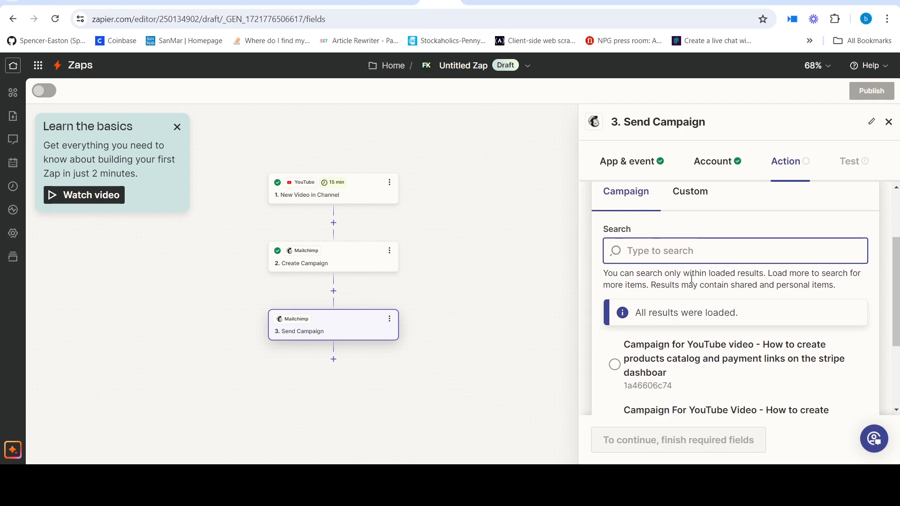
scroll(696, 287, up, 1)
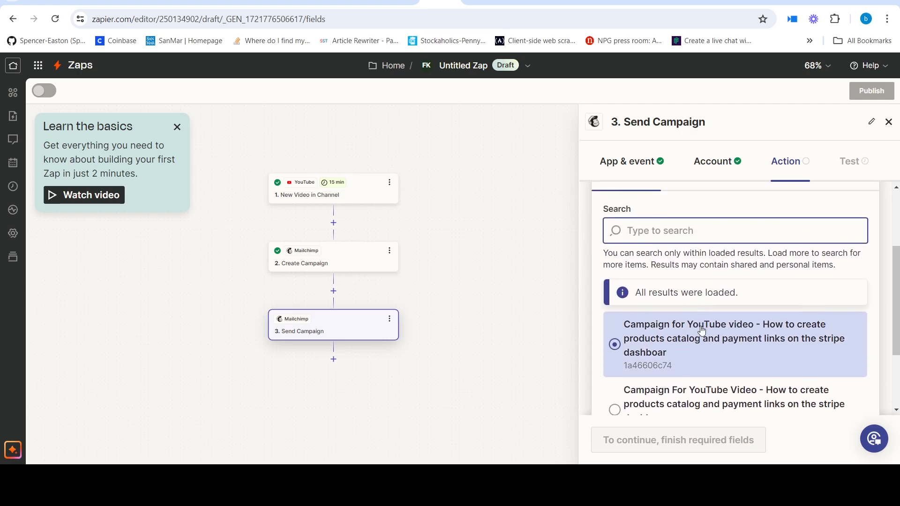
scroll(702, 335, up, 3)
scroll(701, 339, down, 3)
scroll(717, 342, up, 1)
scroll(717, 342, down, 1)
scroll(725, 342, up, 1)
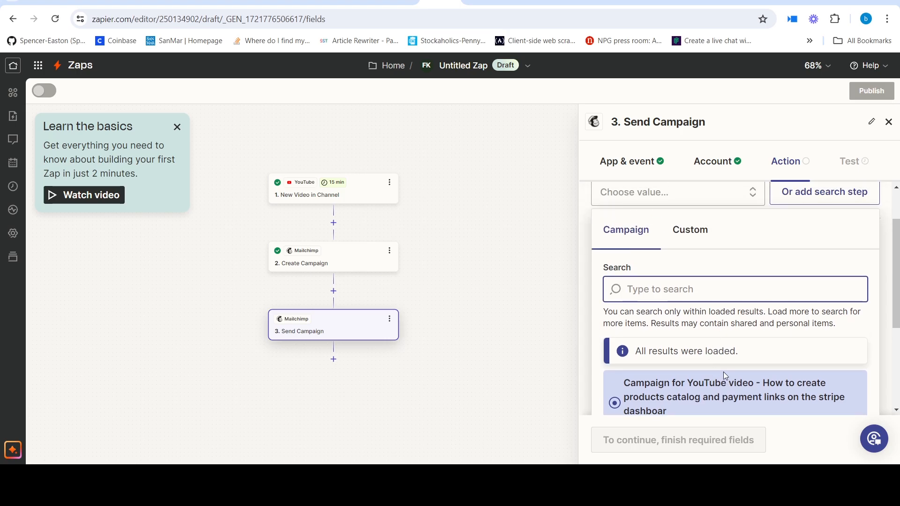
scroll(728, 373, down, 1)
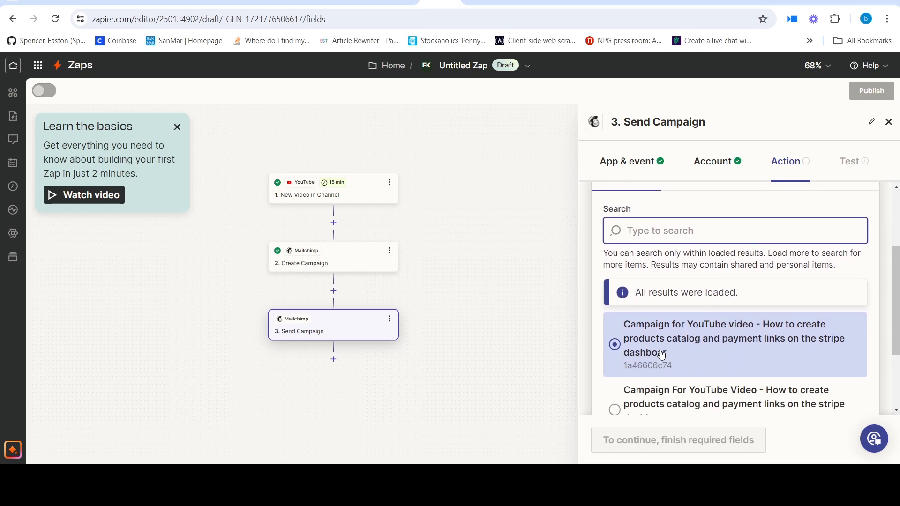
scroll(711, 349, down, 1)
click(710, 349)
scroll(711, 349, down, 1)
scroll(711, 349, up, 3)
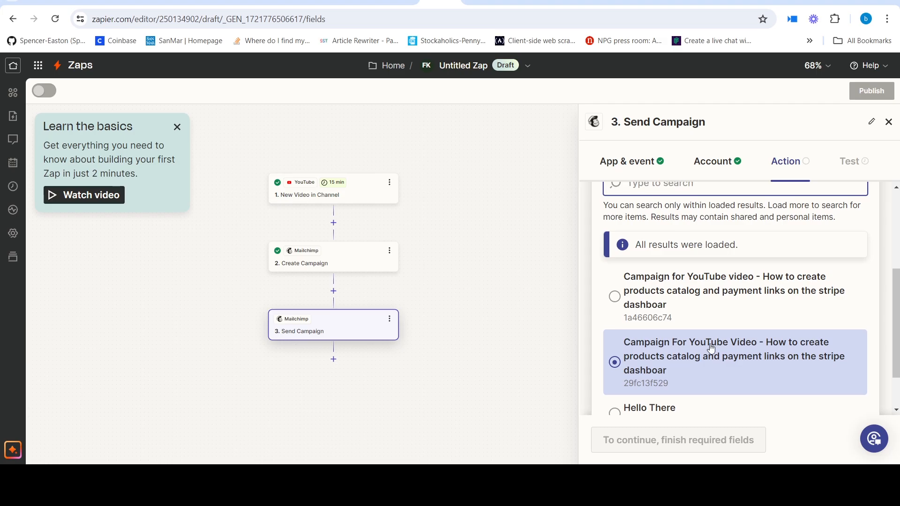
scroll(710, 347, down, 3)
scroll(707, 347, up, 2)
click(669, 357)
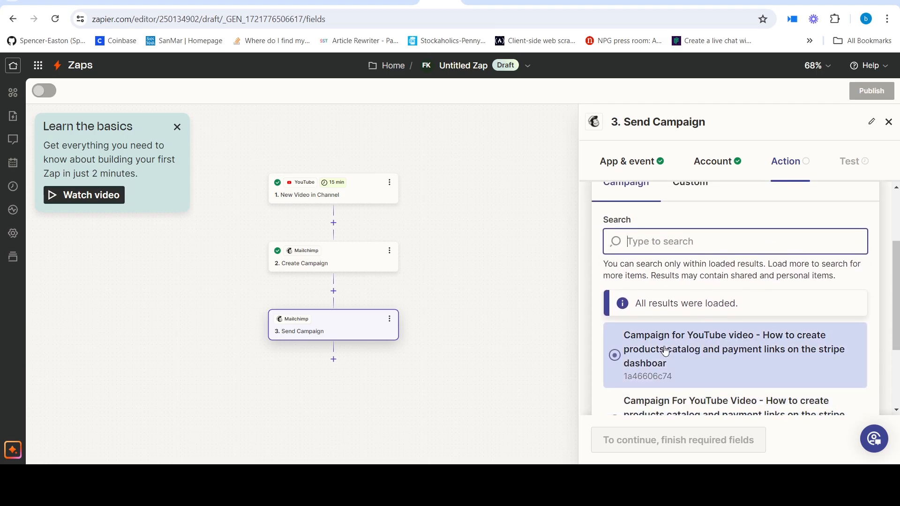
scroll(717, 358, up, 1)
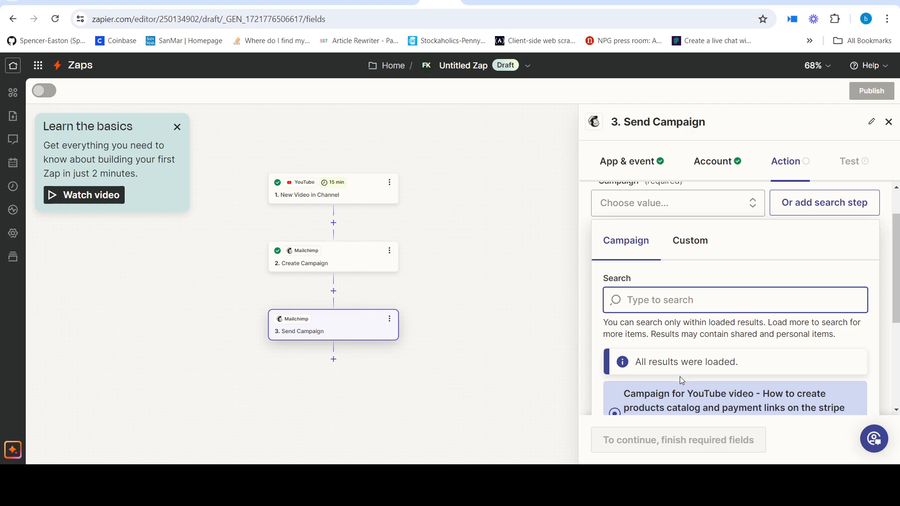
- Fill the Campaign field with a custom value, the ID from step 2, Create Campaign
click(693, 243)
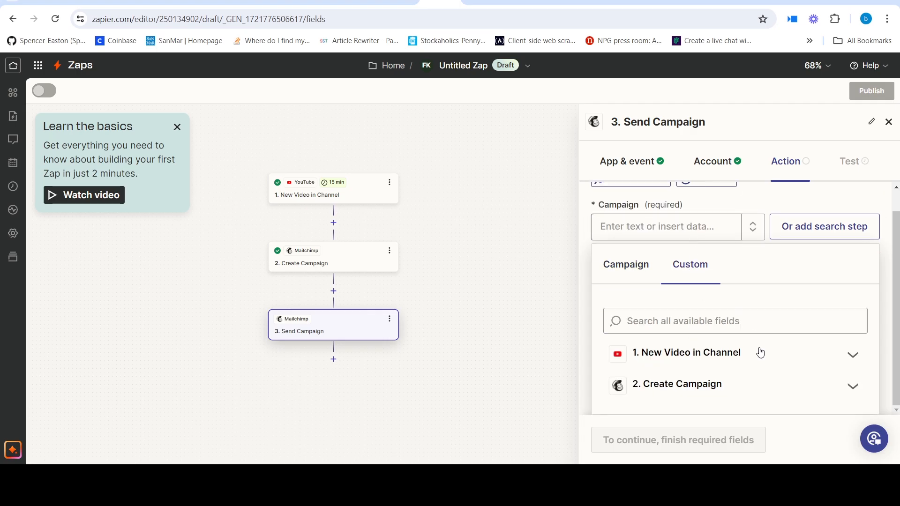
click(687, 385)
scroll(717, 368, down, 2)
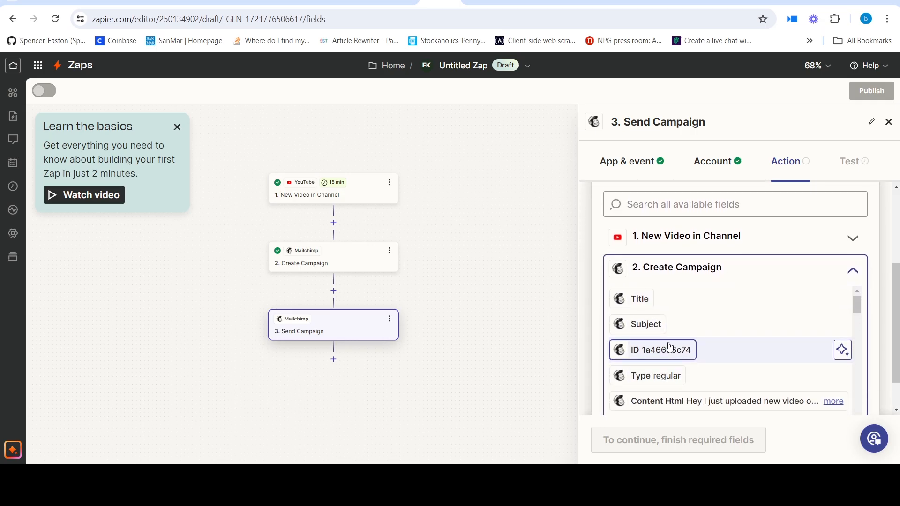
click(669, 347)
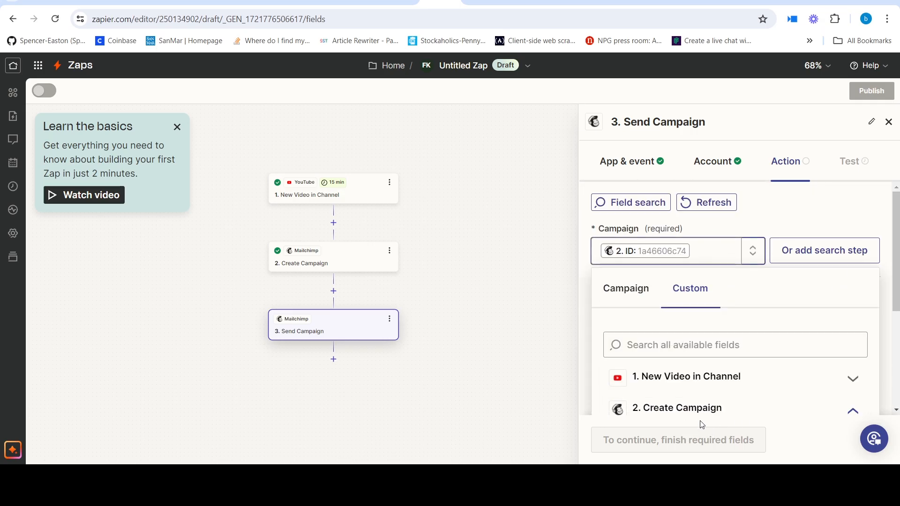
click(861, 210)
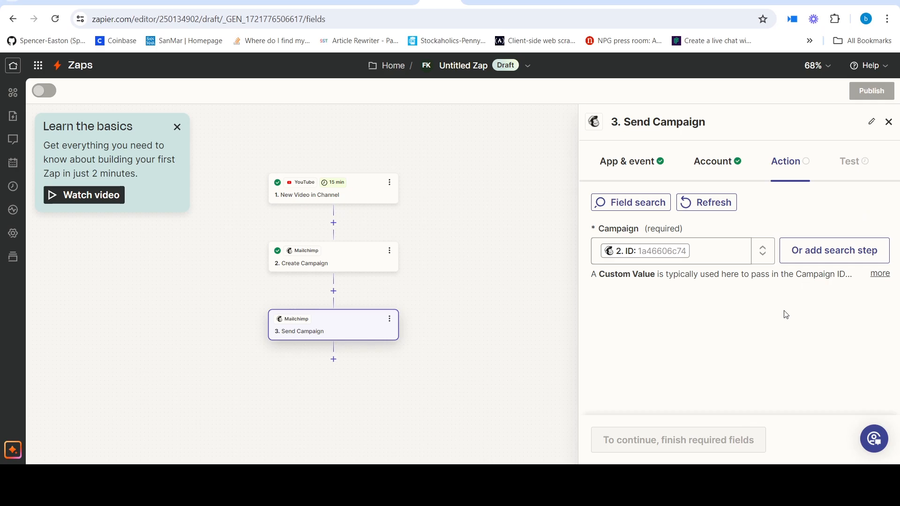
- Accept the Send Campaign settings and test the step, sending the created campaign
click(637, 439)
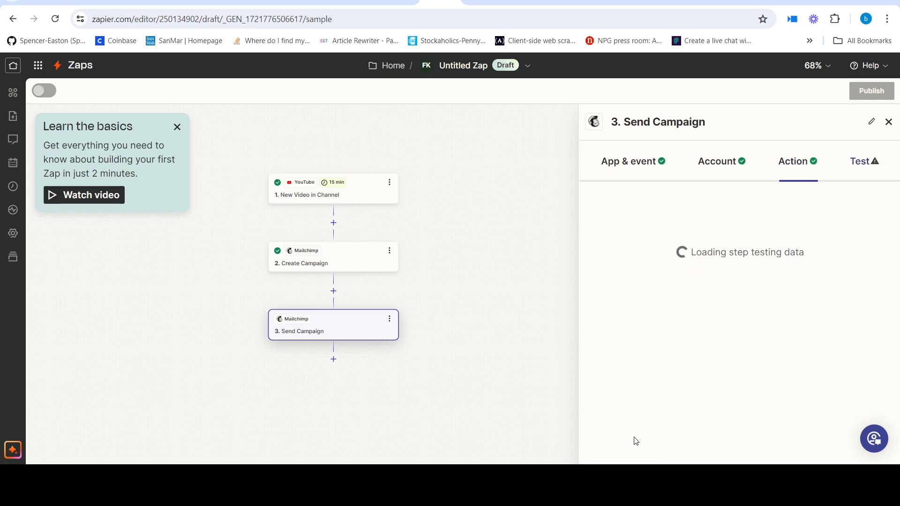
scroll(723, 389, down, 1)
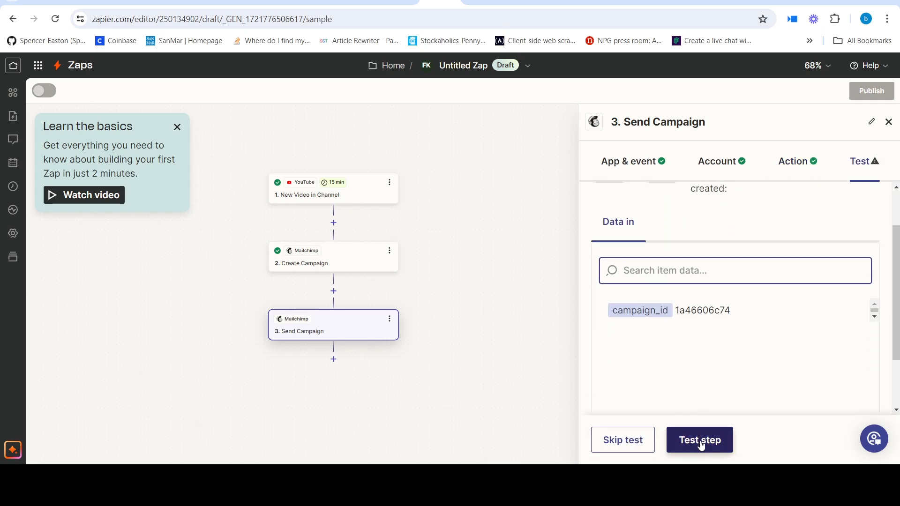
click(700, 444)
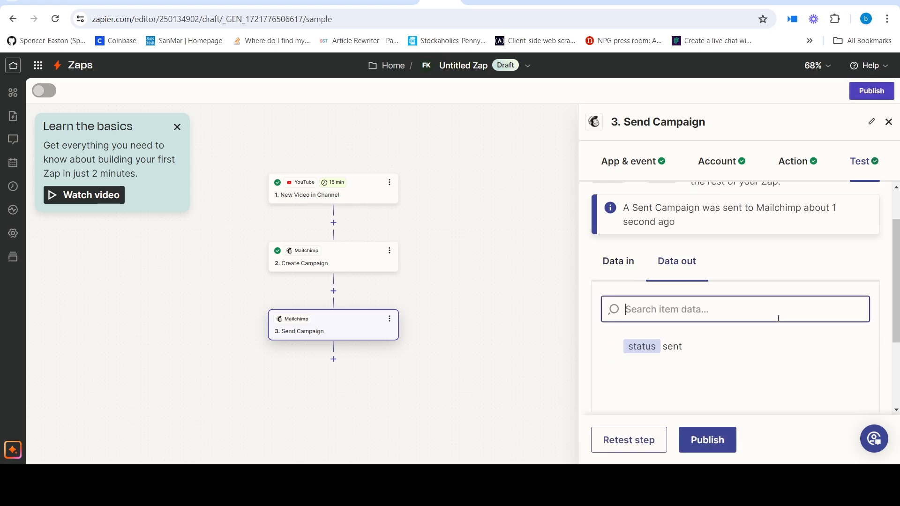
scroll(770, 332, up, 1)
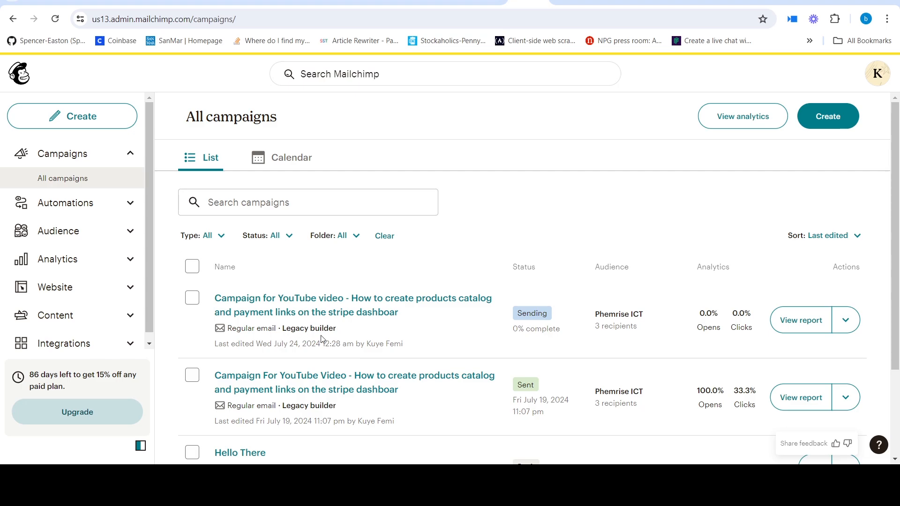
- Return from the Mailchimp campaign list to the Zapier editor and publish the Zap
click(441, 2)
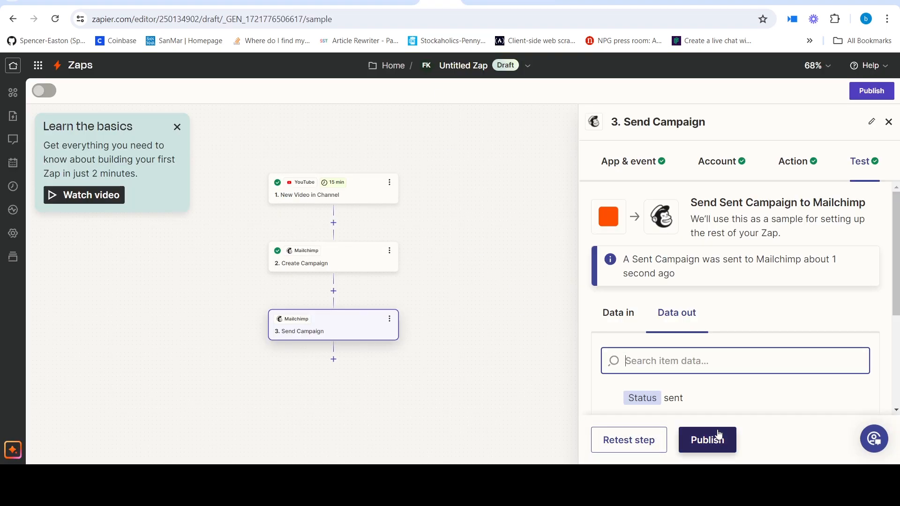
scroll(721, 410, down, 2)
click(698, 443)
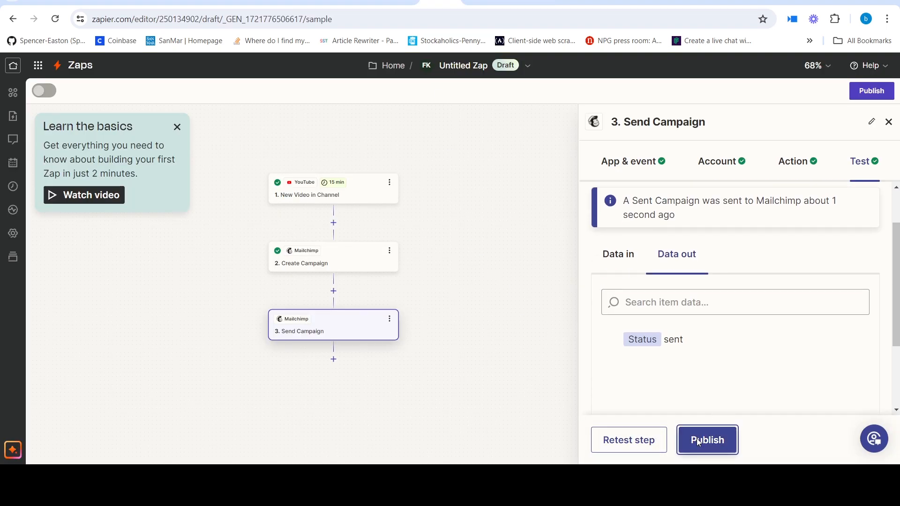